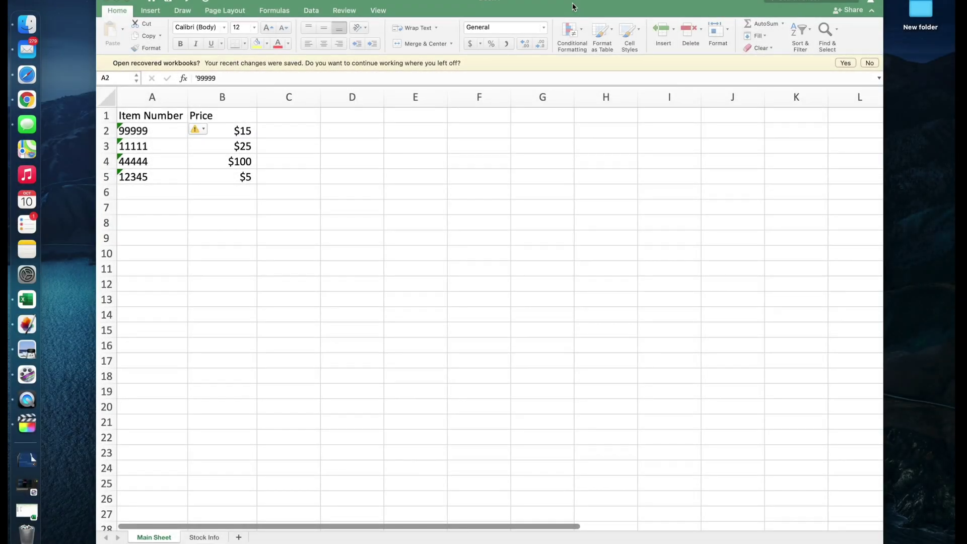
- Select the item numbers in A2:A5 and the prices in B2:B5 on Main Sheet
drag(146, 131, 153, 173)
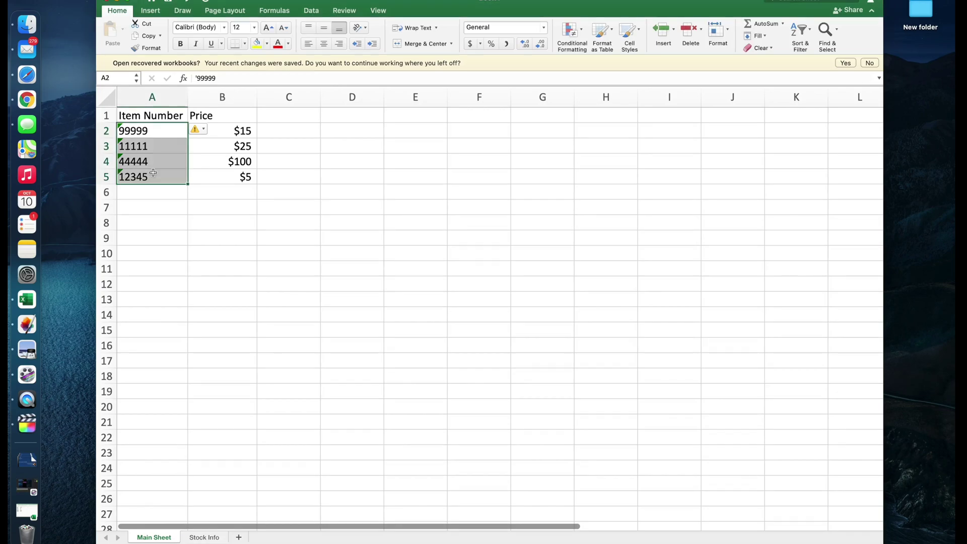
click(158, 136)
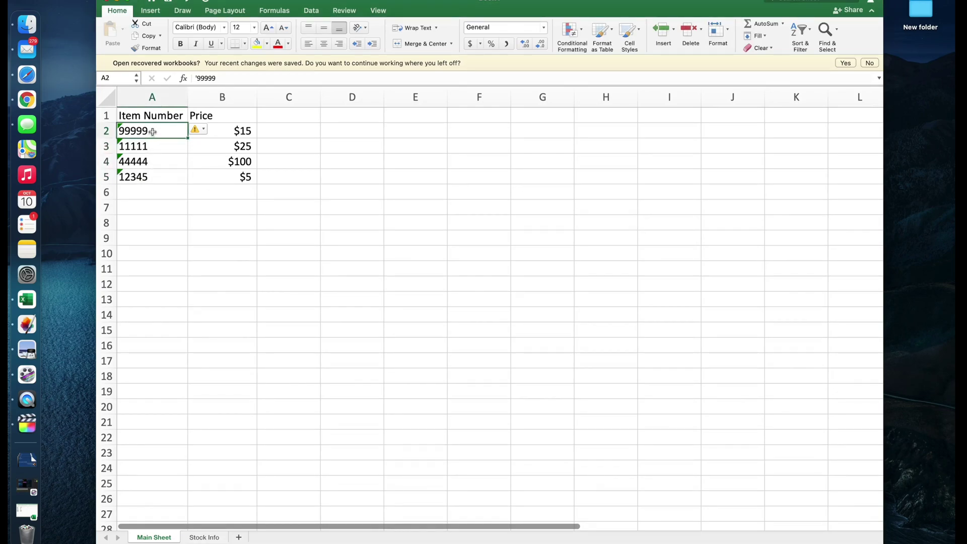
drag(152, 132, 150, 179)
drag(142, 238, 153, 132)
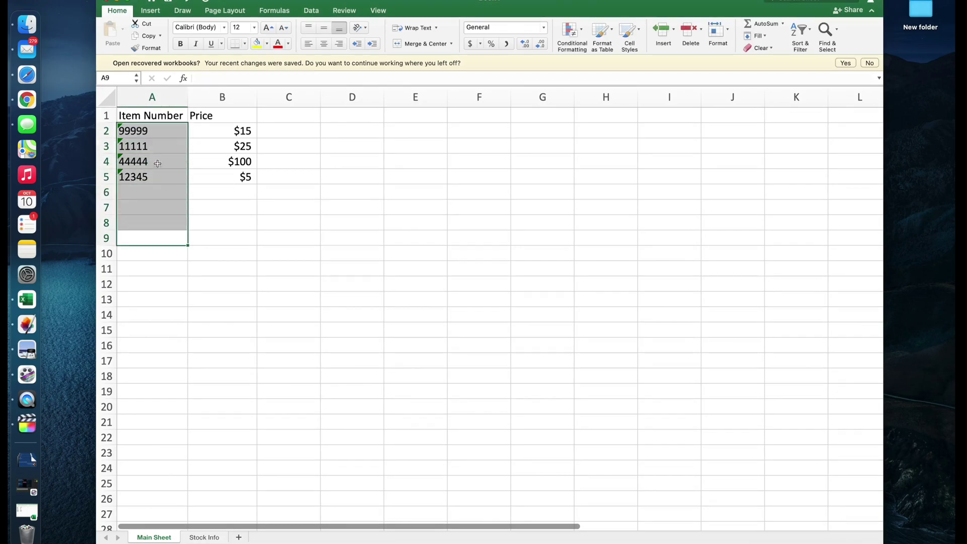
drag(146, 193, 149, 136)
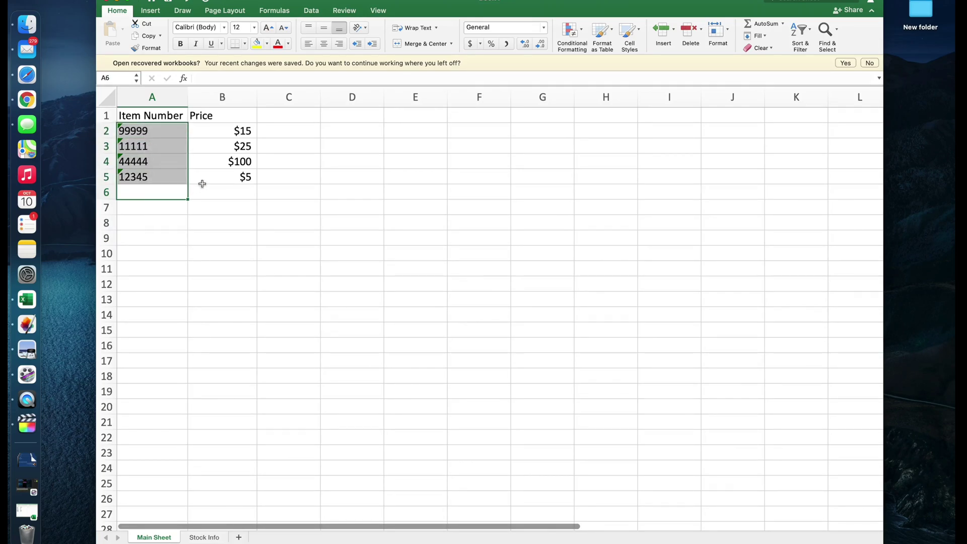
drag(171, 139, 174, 179)
click(186, 238)
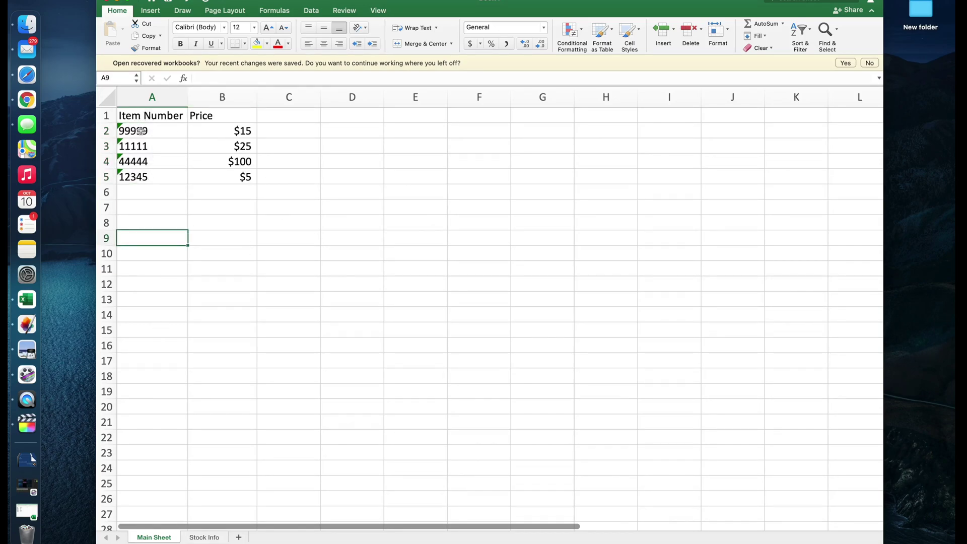
drag(136, 126, 140, 176)
drag(231, 128, 228, 170)
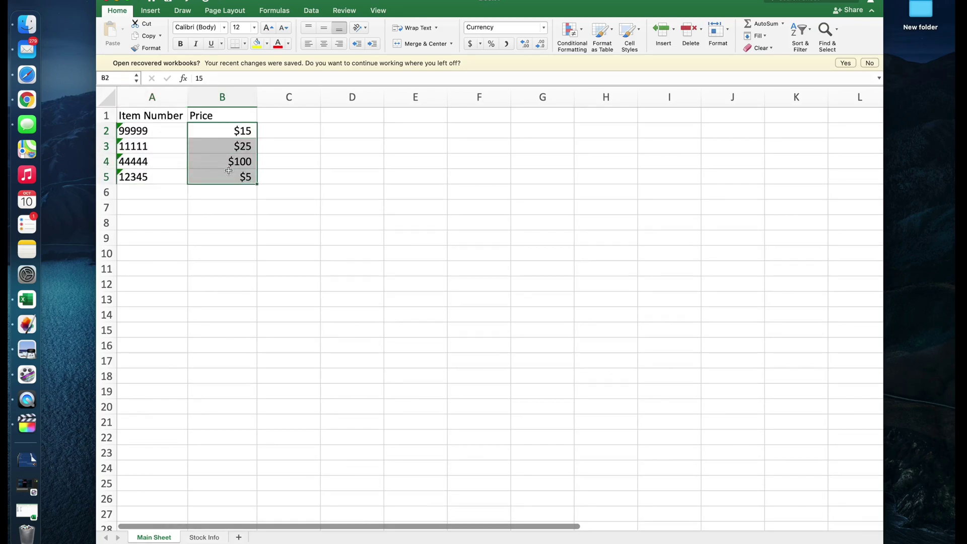
- Review the item numbers and stock counts in Stock Info A2:B5
click(205, 538)
click(242, 432)
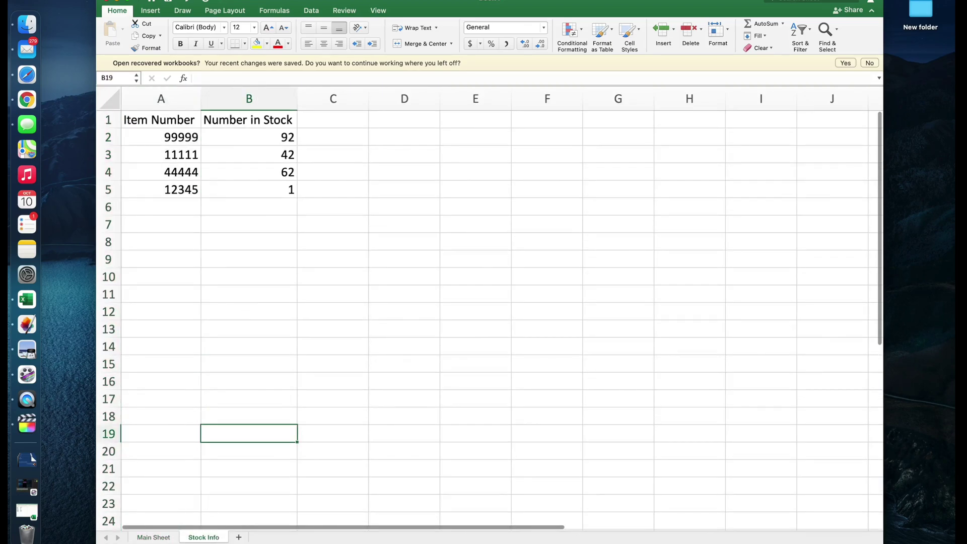
drag(174, 137, 176, 190)
drag(251, 138, 251, 190)
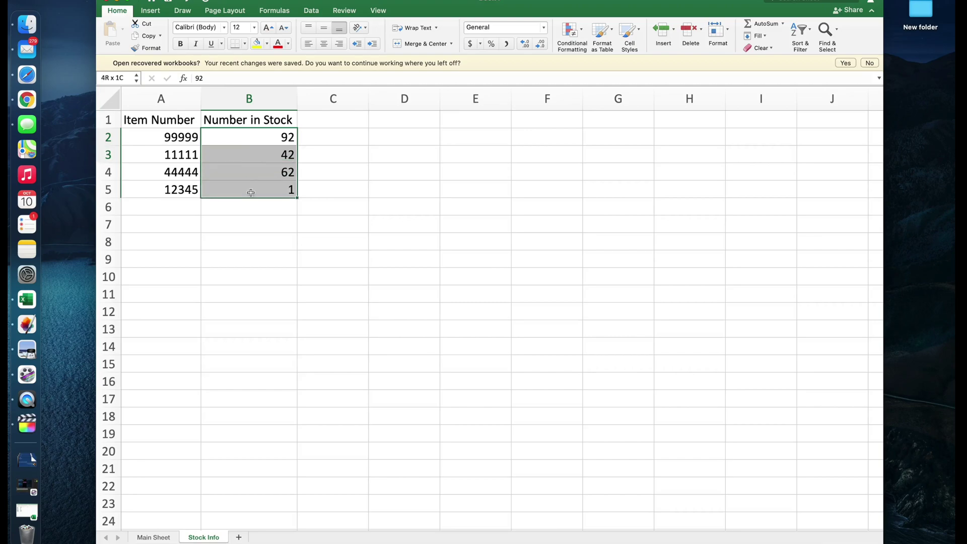
- Build =VLOOKUP(A2,'Stock Info'!A:B,2,FALSE) in C2 of Main Sheet
click(156, 539)
click(290, 132)
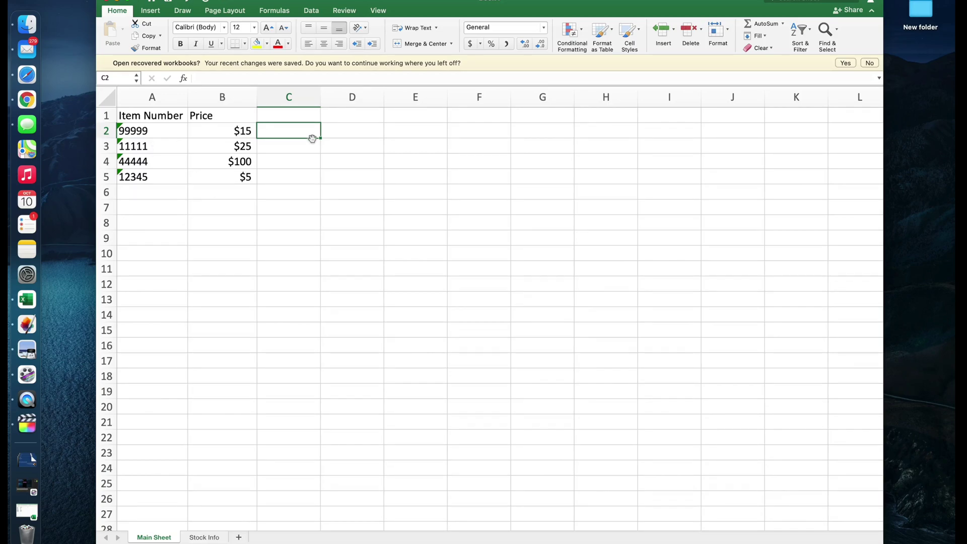
text(=vlooku)
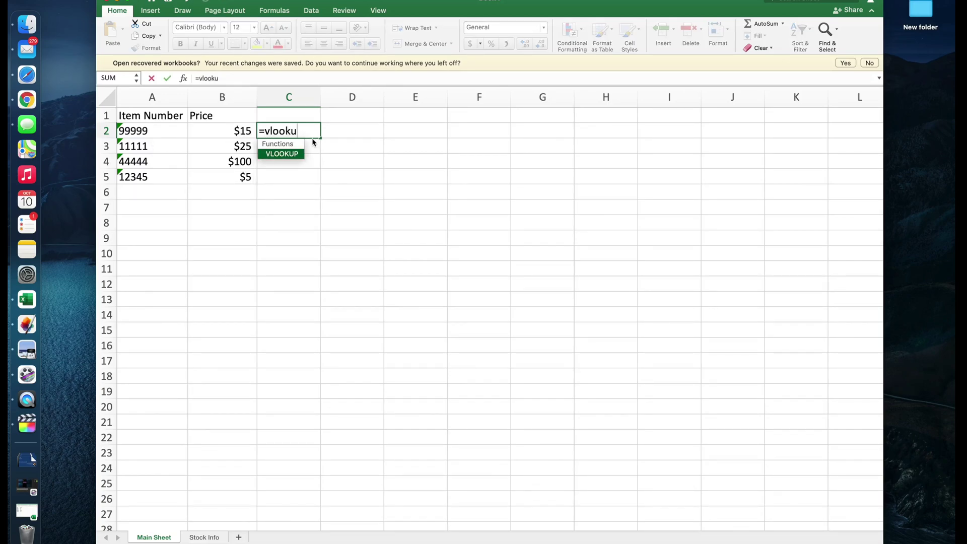
text(p()
click(159, 130)
text(,)
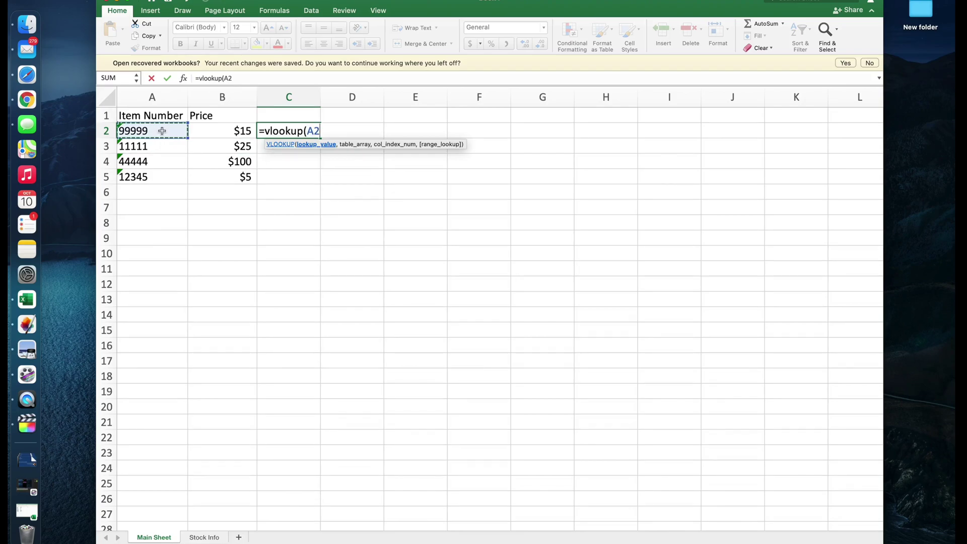
click(202, 537)
drag(160, 99, 209, 99)
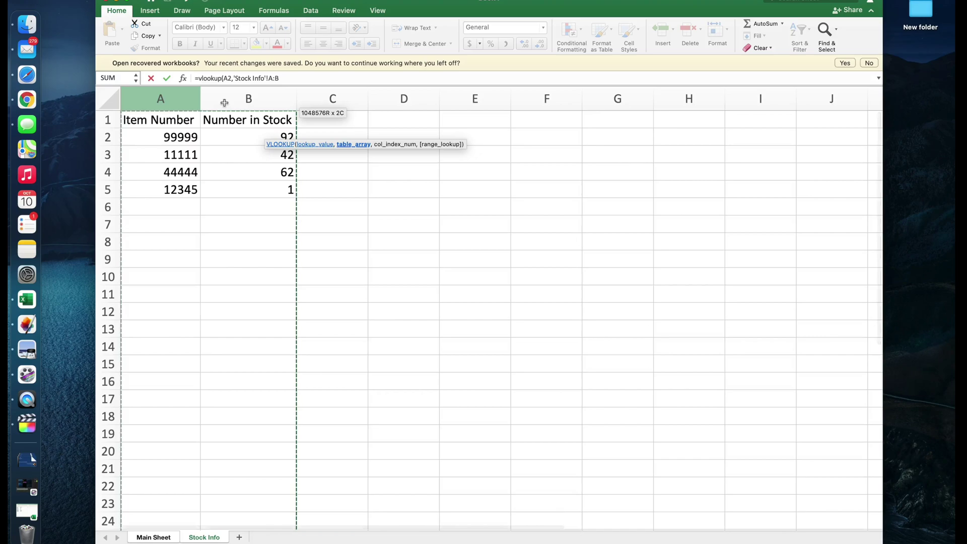
text(,2,false)
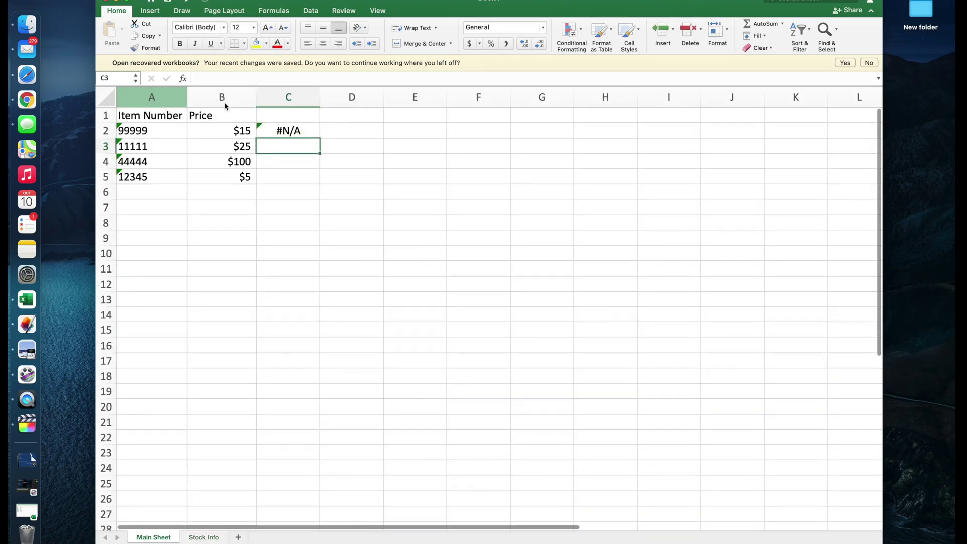
- Fill the lookup formula down C2:C5, where every row returns #N/A
key(Left)
key(Down)
key(Down)
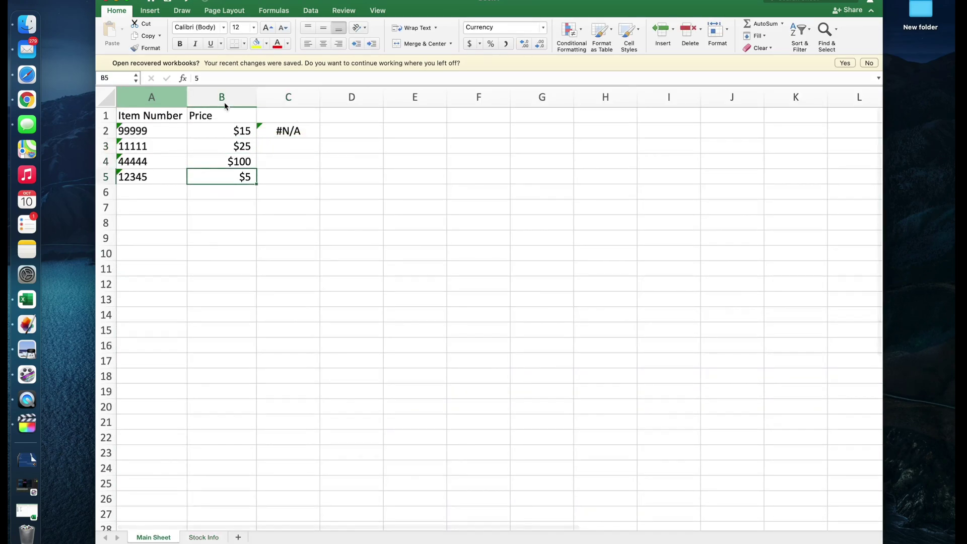
key(super+Right)
key(super+Left)
key(Right)
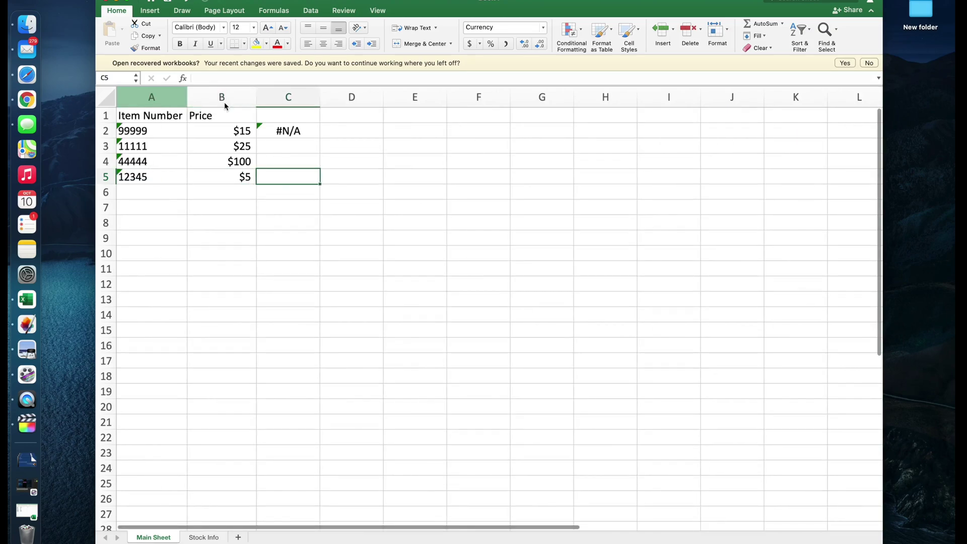
key(shift+Up)
key(shift+Up)
key(shift+Up)
key(super+d)
key(Left)
key(Left)
key(Up)
key(Up)
key(Up)
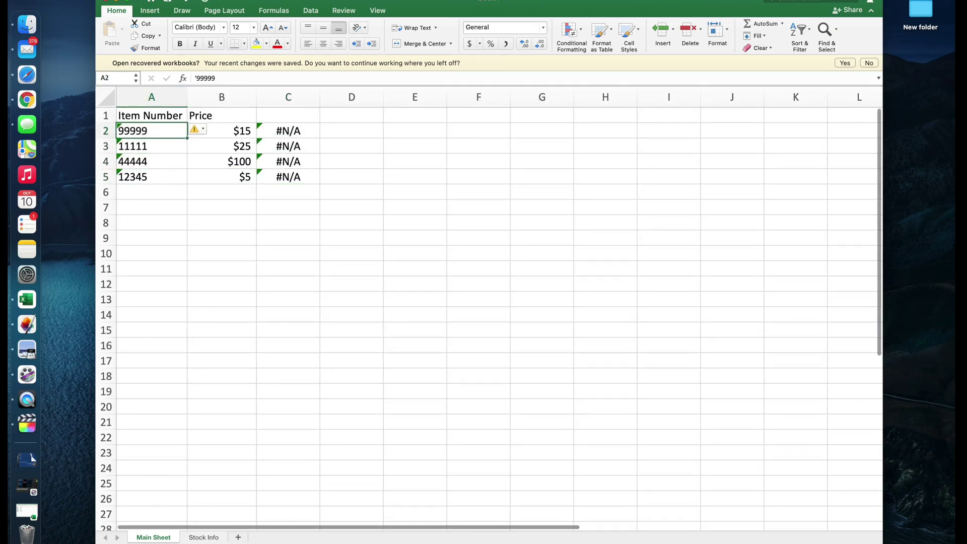
- Compare with Stock Info, then inspect and re-enter the item number stored in A2
click(202, 538)
key(Left)
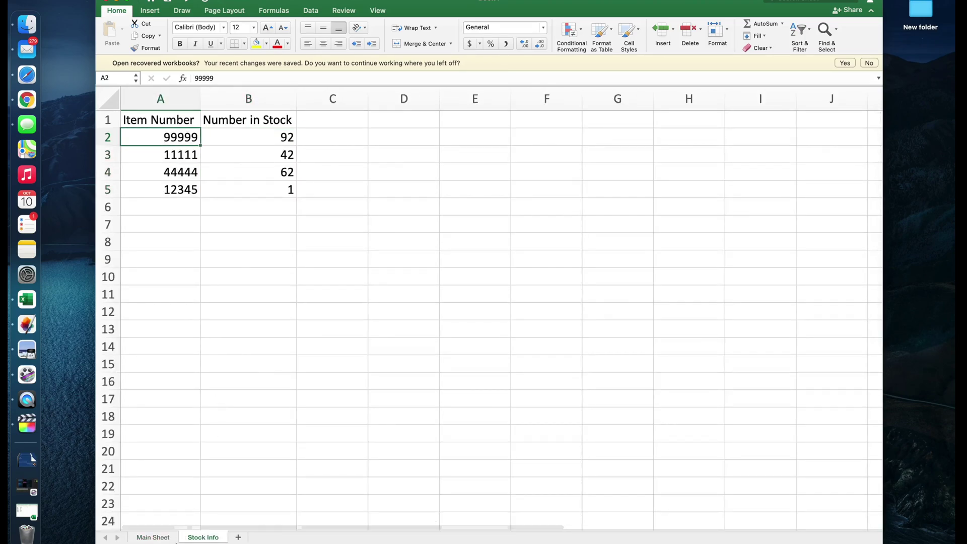
click(163, 538)
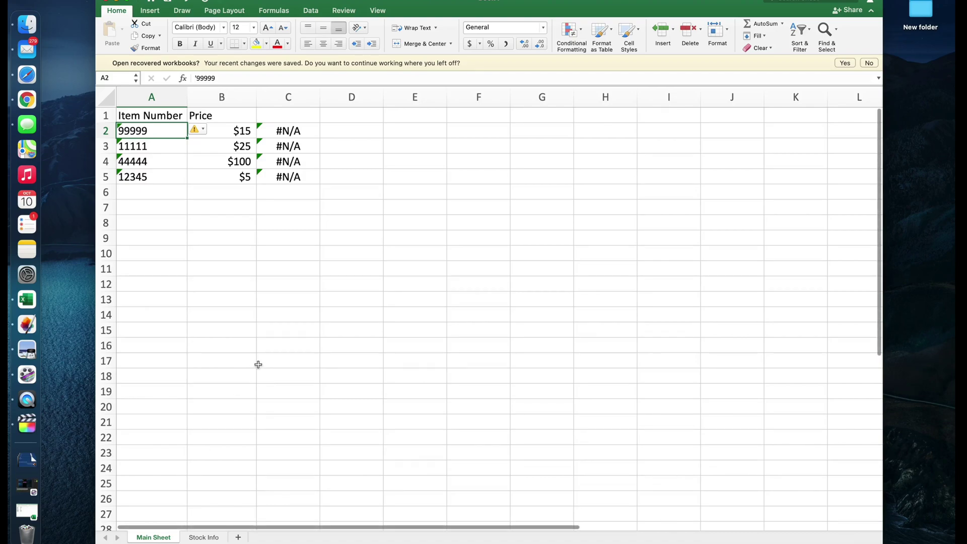
click(228, 284)
click(145, 129)
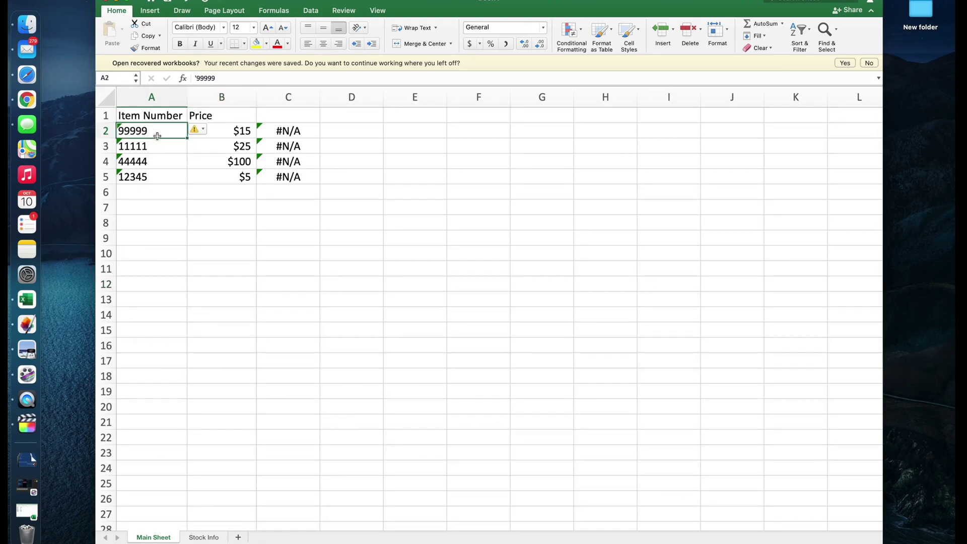
double_click(198, 79)
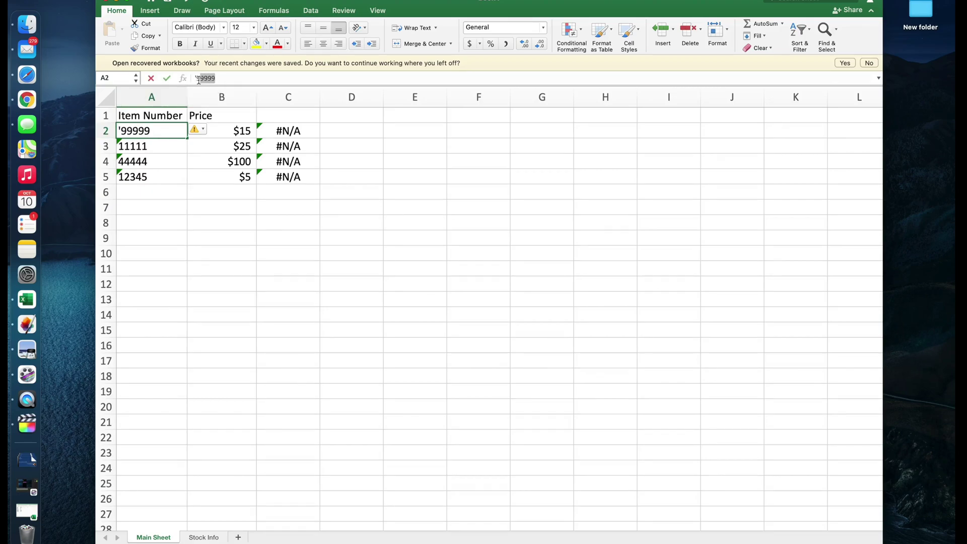
click(138, 191)
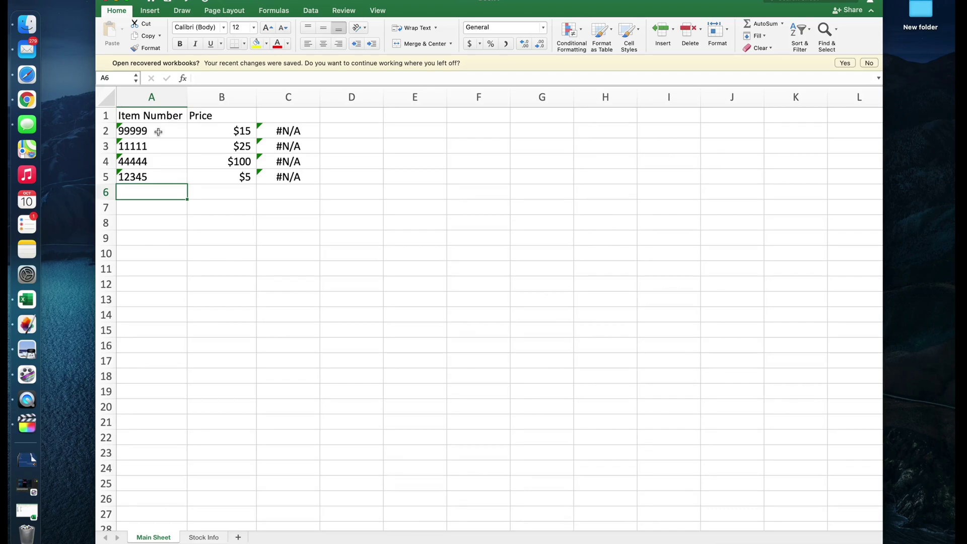
- Check C2's lookup formula and the A2 and A4 item numbers against Stock Info
click(296, 132)
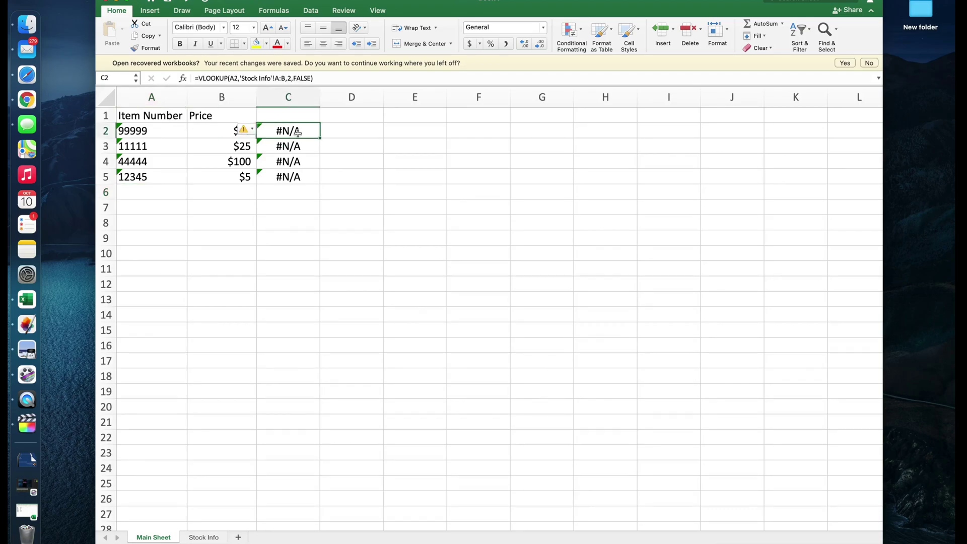
click(298, 292)
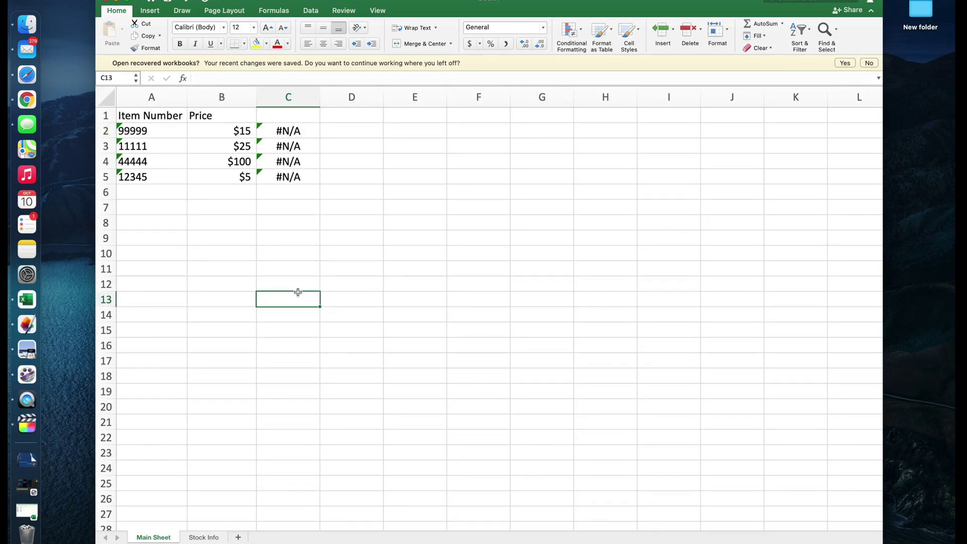
click(204, 537)
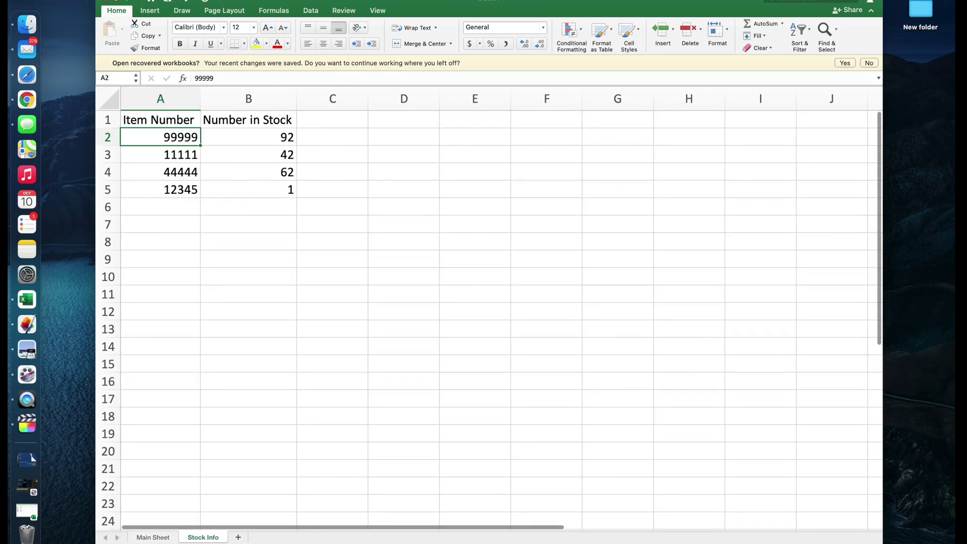
click(154, 537)
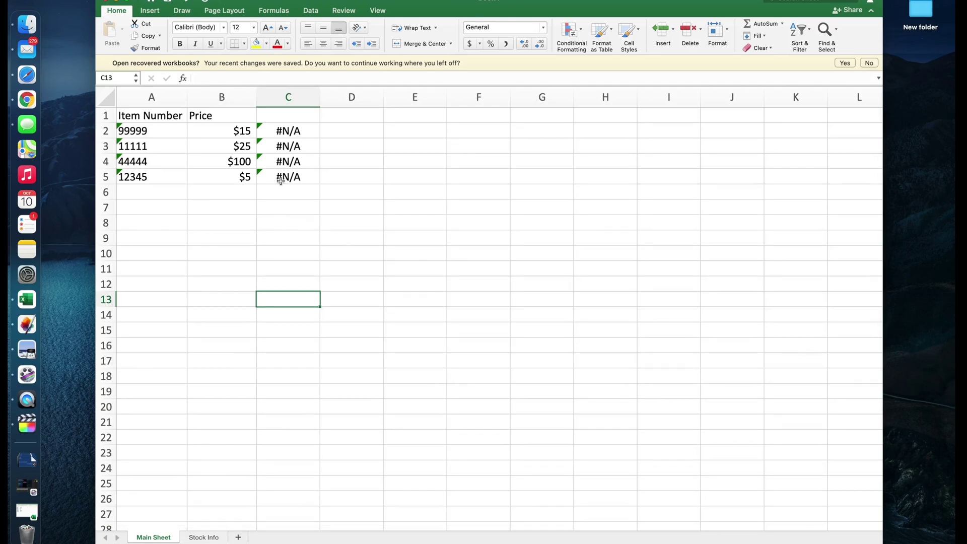
click(137, 132)
click(139, 160)
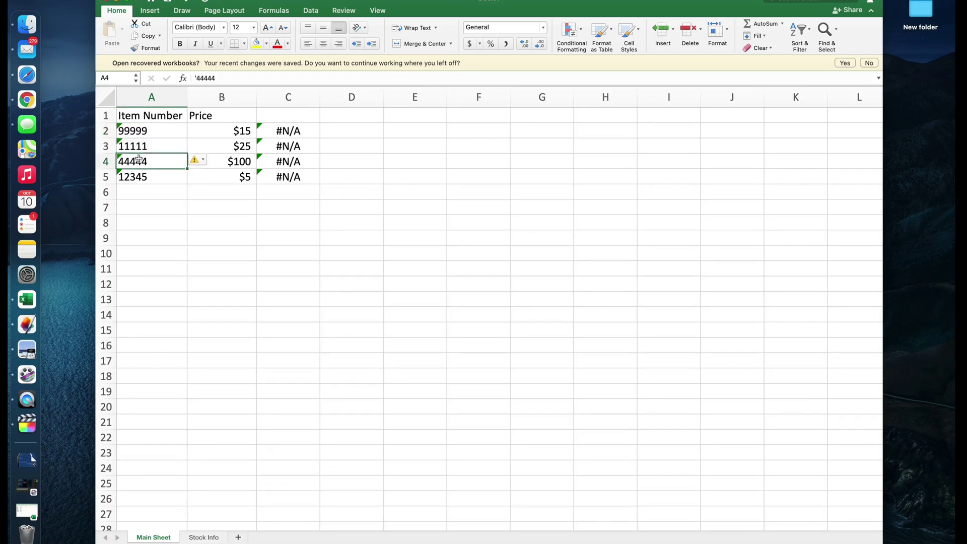
click(140, 132)
click(275, 131)
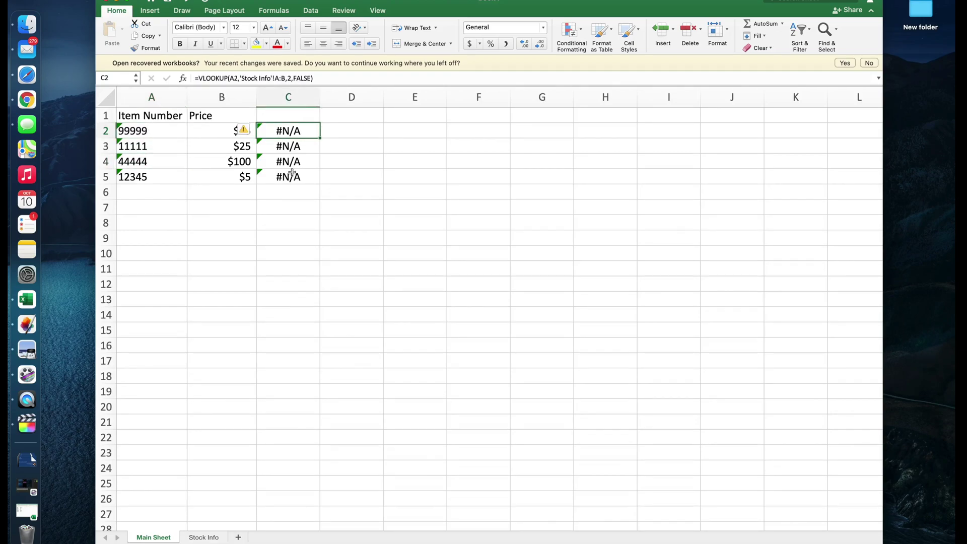
- Change C2's lookup value to A2*1 so it returns 92, and fill it down to C5
click(239, 79)
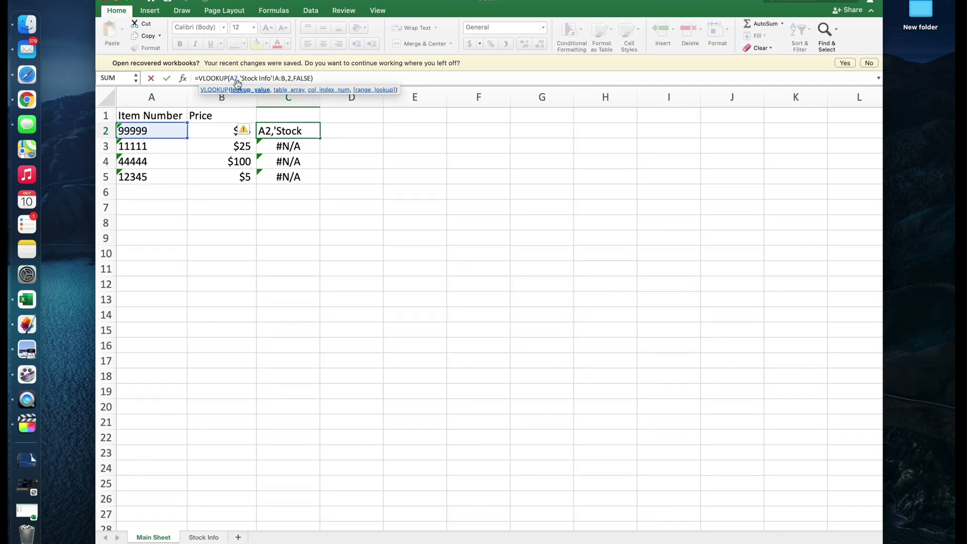
text(*1)
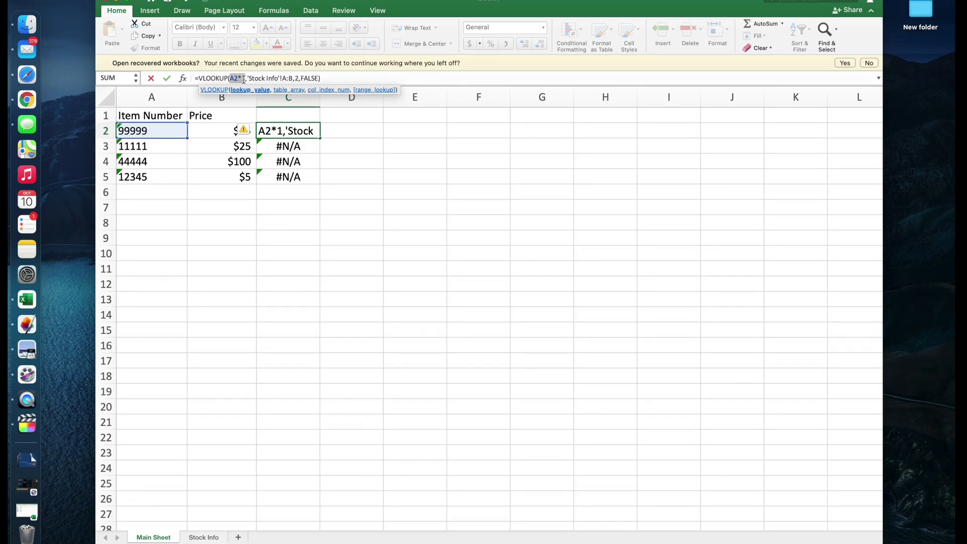
key(Return)
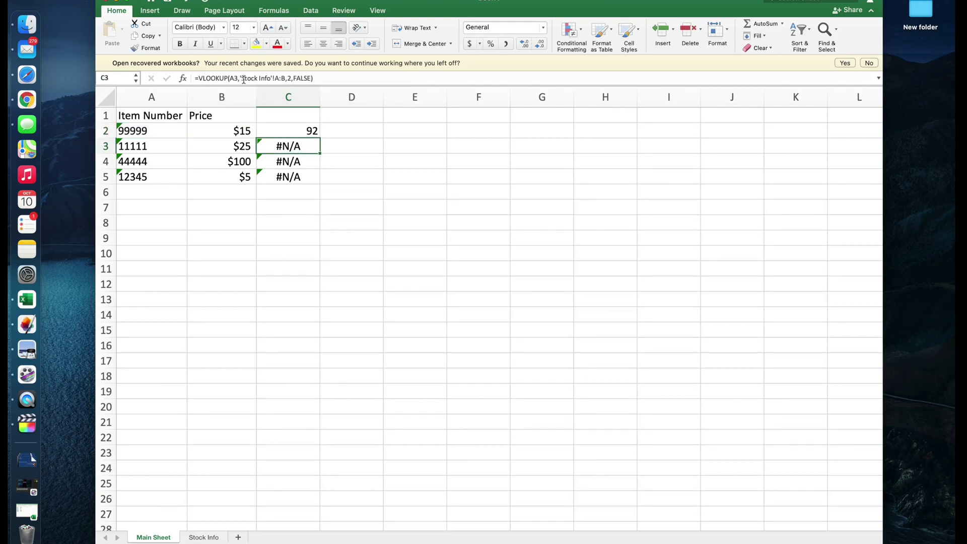
key(Down)
key(Down)
key(shift+Up)
key(shift+Up)
key(shift+Up)
key(super+d)
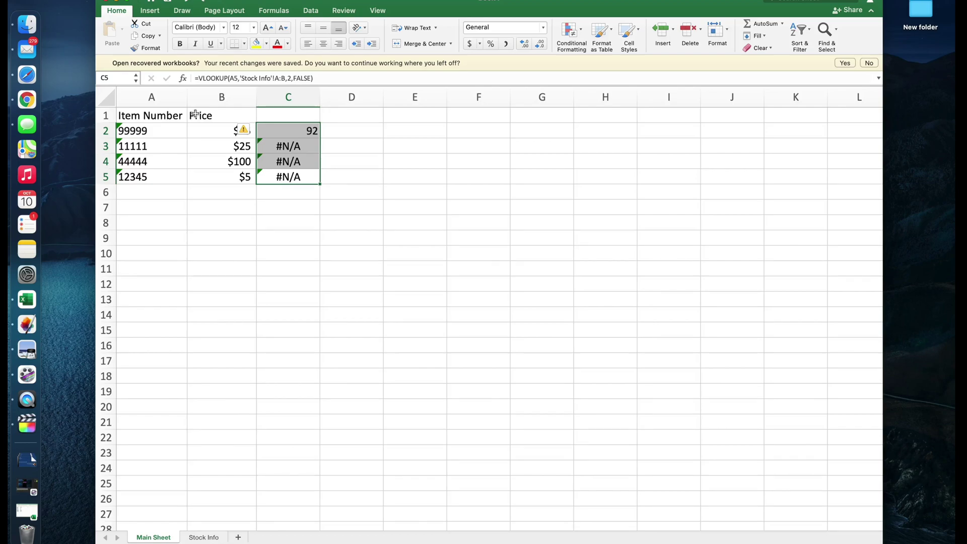
click(144, 133)
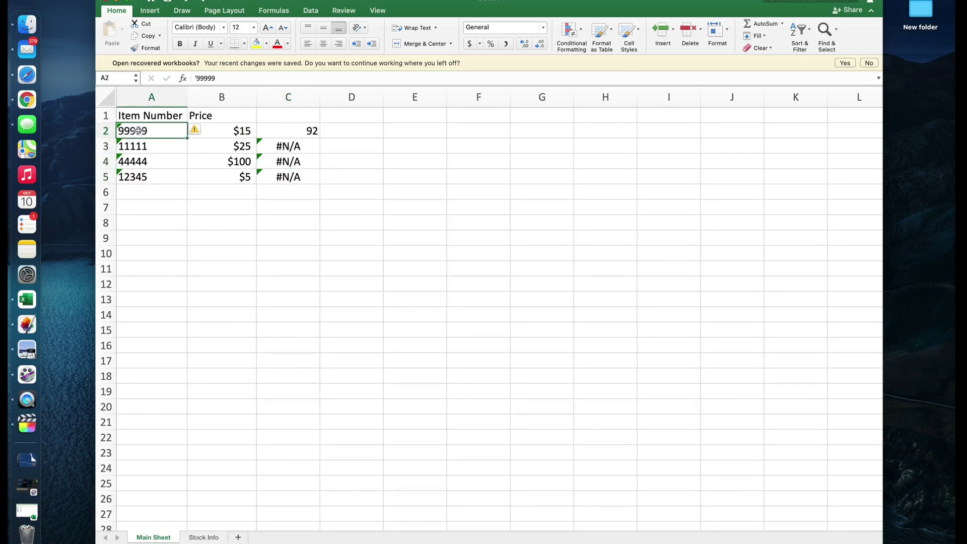
drag(138, 130, 141, 180)
drag(155, 131, 154, 177)
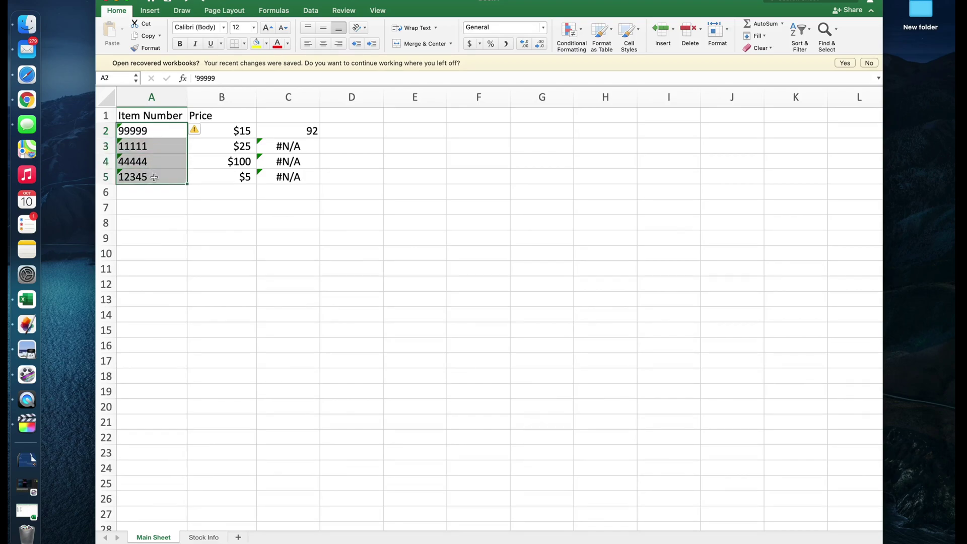
click(204, 538)
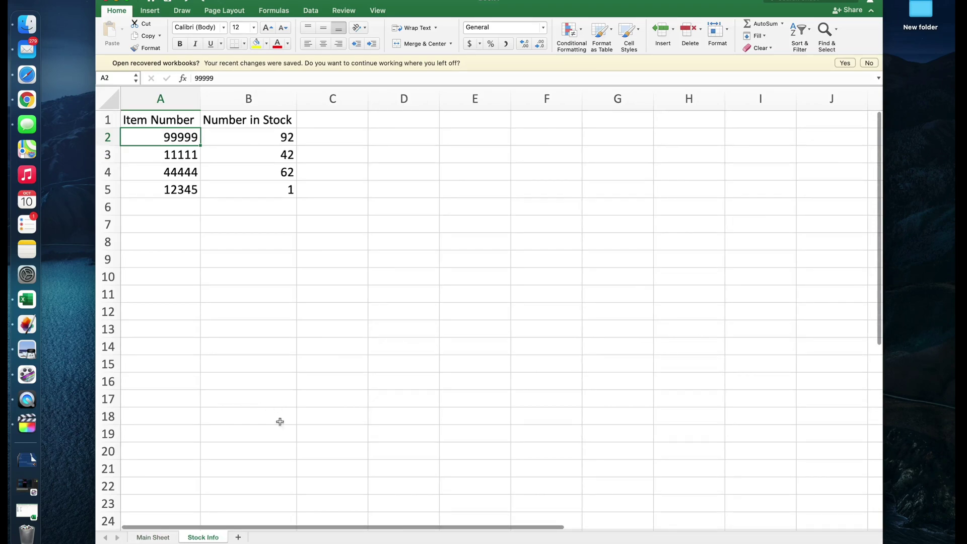
shift+click(172, 193)
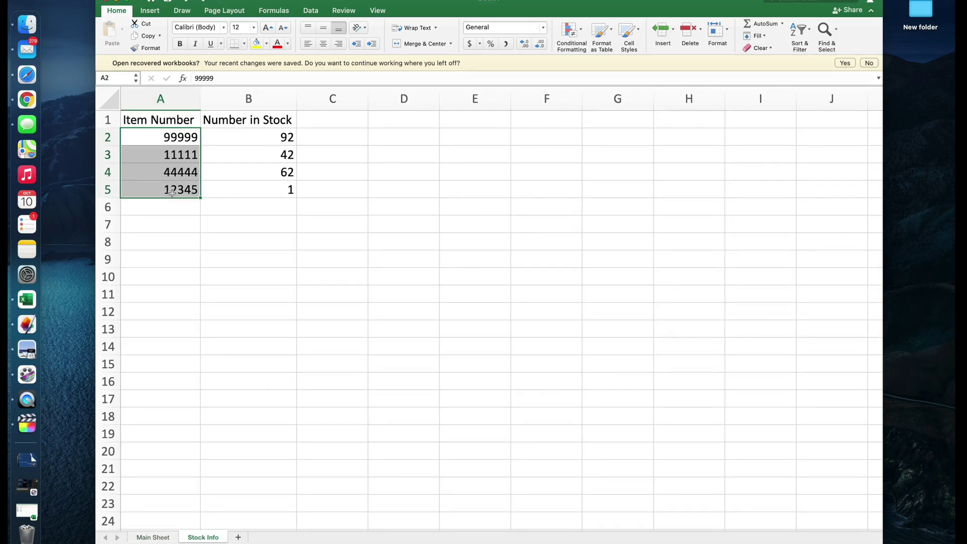
click(158, 537)
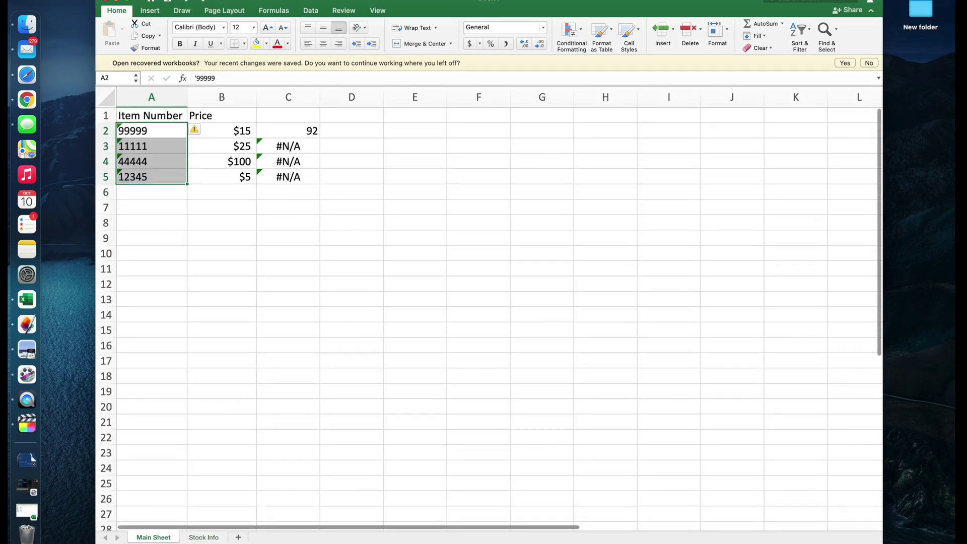
click(352, 315)
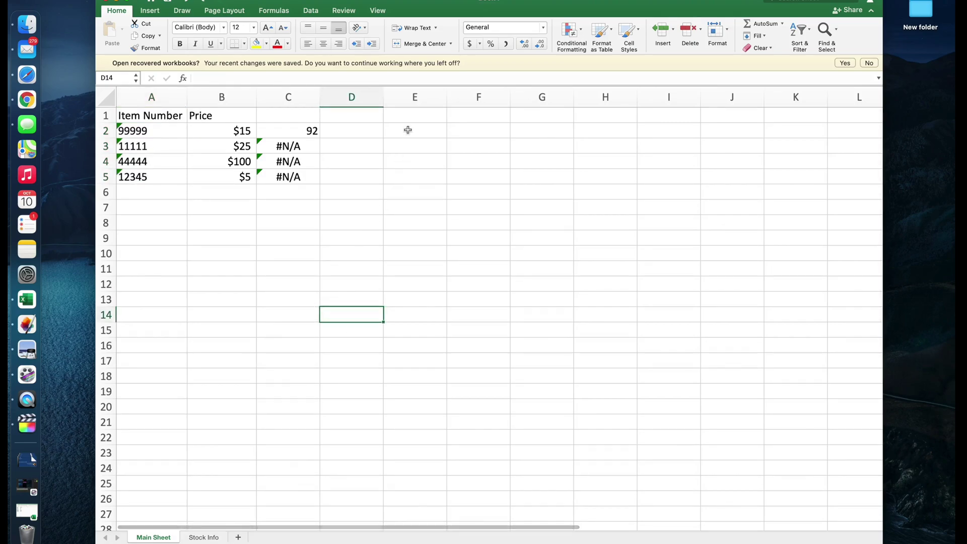
- Start a formula in D2, cancel it, and reselect the item numbers in A2:A5
click(371, 132)
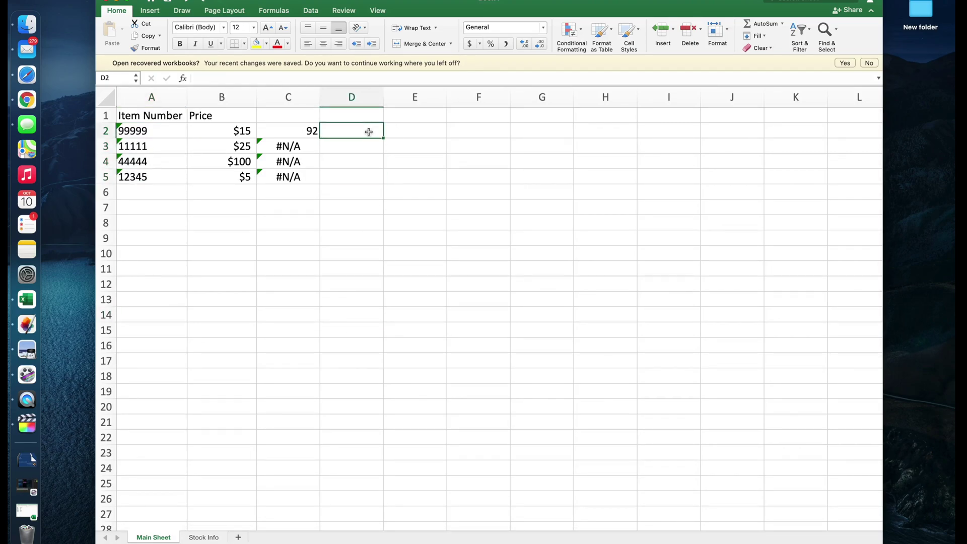
text(=)
key(Left)
key(Left)
key(Left)
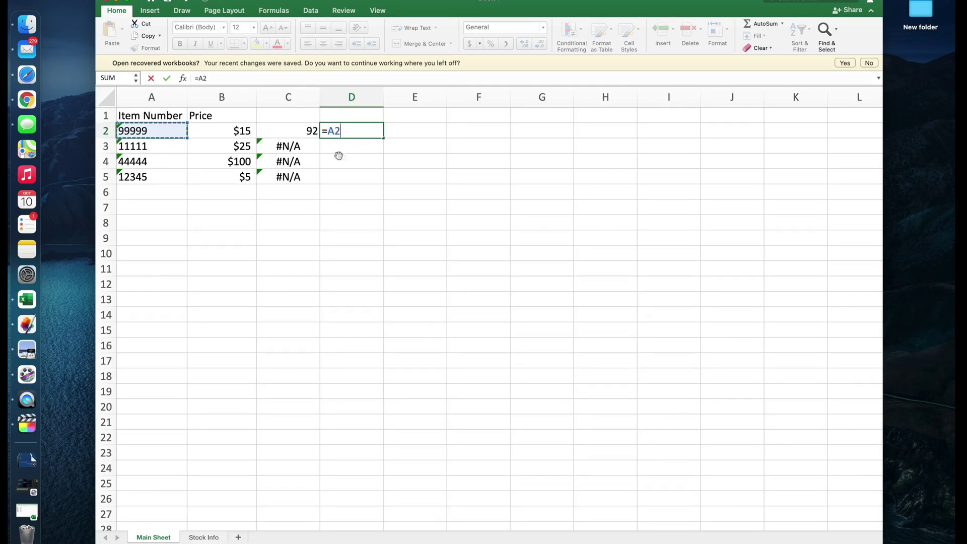
key(Escape)
drag(161, 130, 151, 177)
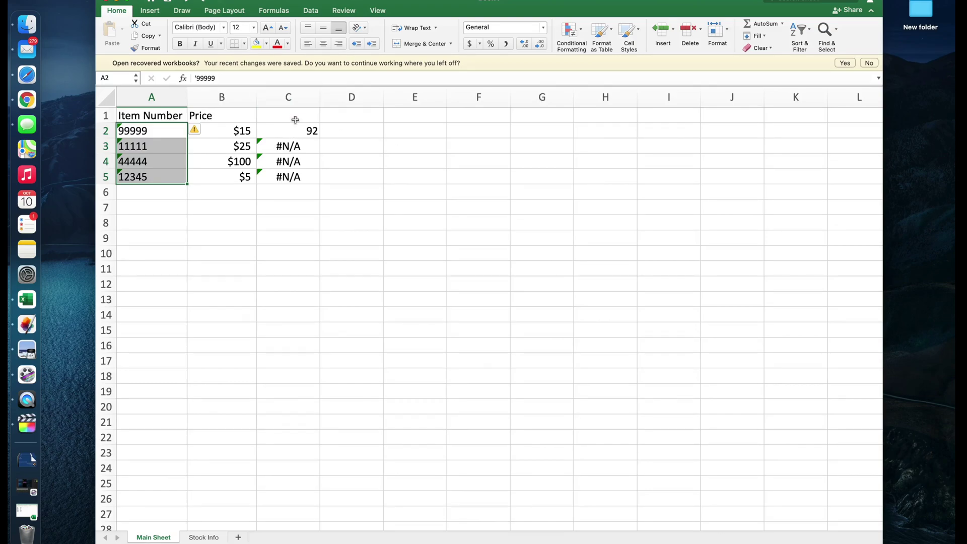
click(340, 131)
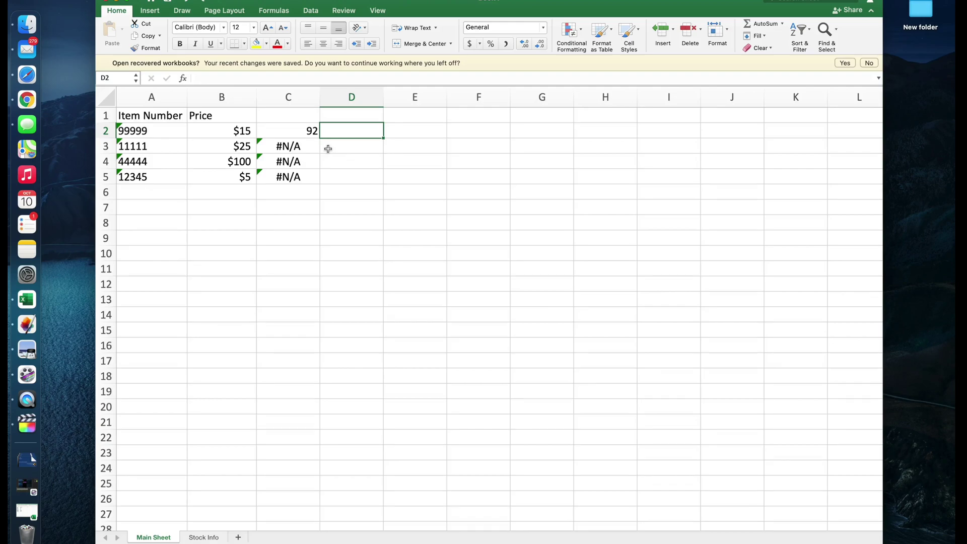
- Enter =A2*1 in D2 and fill to D5, giving 99999, 11111, 44444, 12345
text(=)
key(Left)
key(Left)
key(Left)
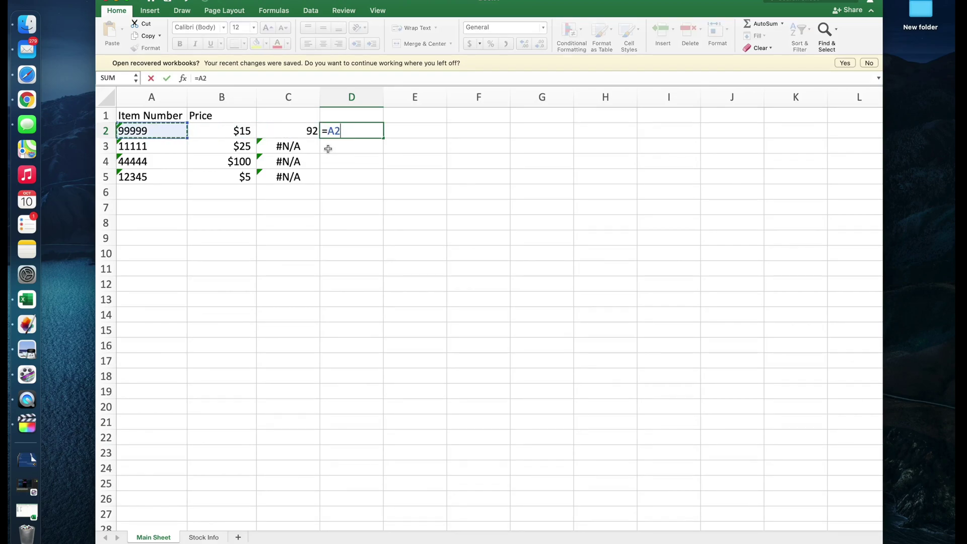
text(*1)
key(Return)
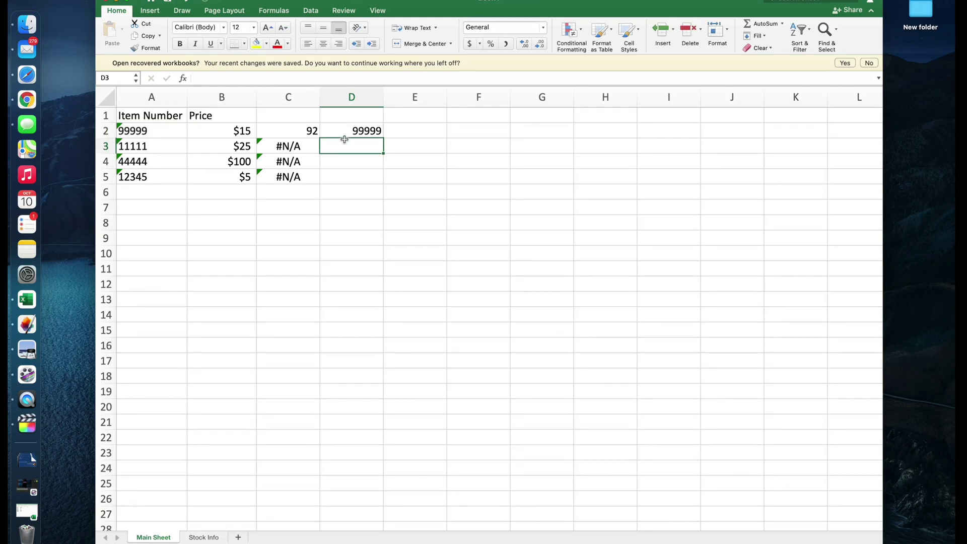
key(Down)
key(Down)
key(shift+Up)
key(shift+Up)
key(shift+Up)
key(ctrl+d)
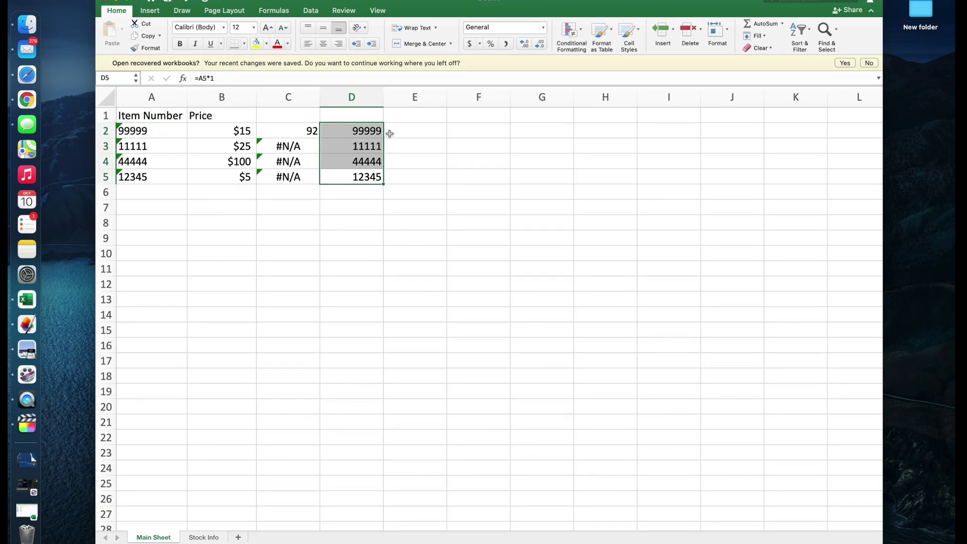
drag(362, 131, 354, 179)
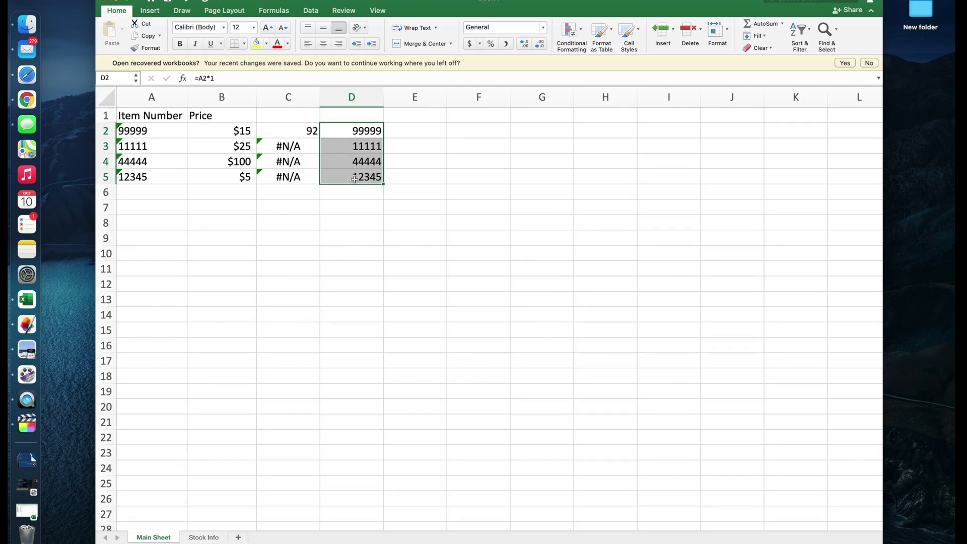
- Copy D2:D5 and paste them as values over the item numbers in A2:A5
right_click(358, 147)
click(375, 166)
click(151, 133)
right_click(152, 133)
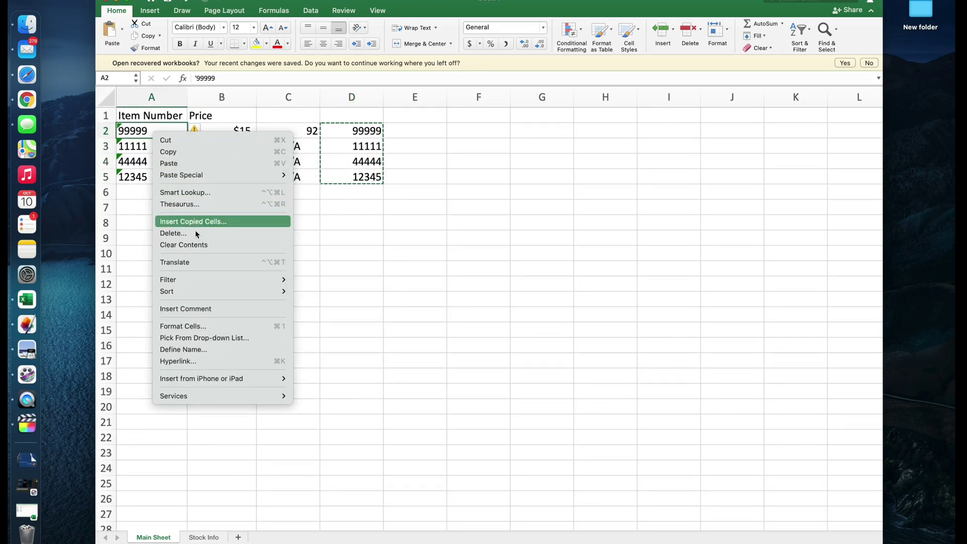
mouse_move(262, 175)
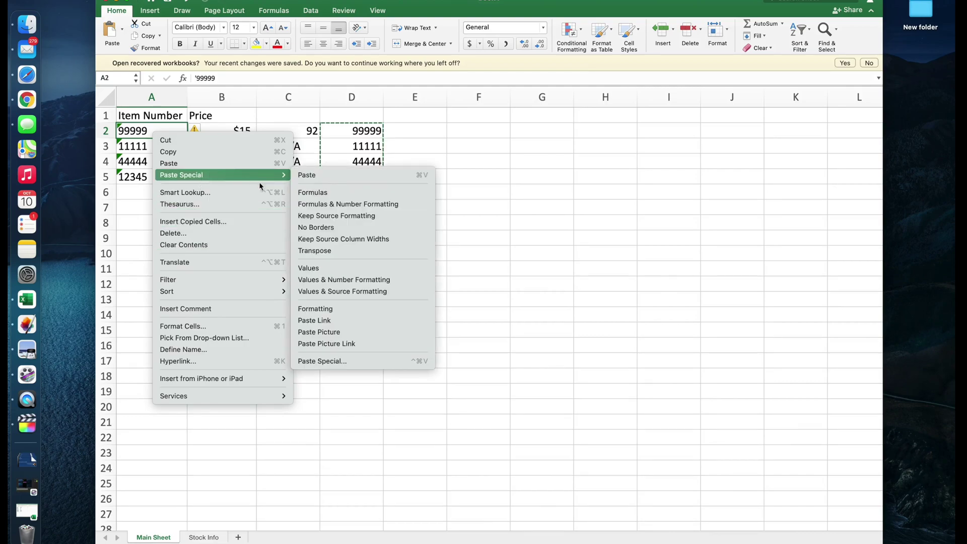
click(309, 268)
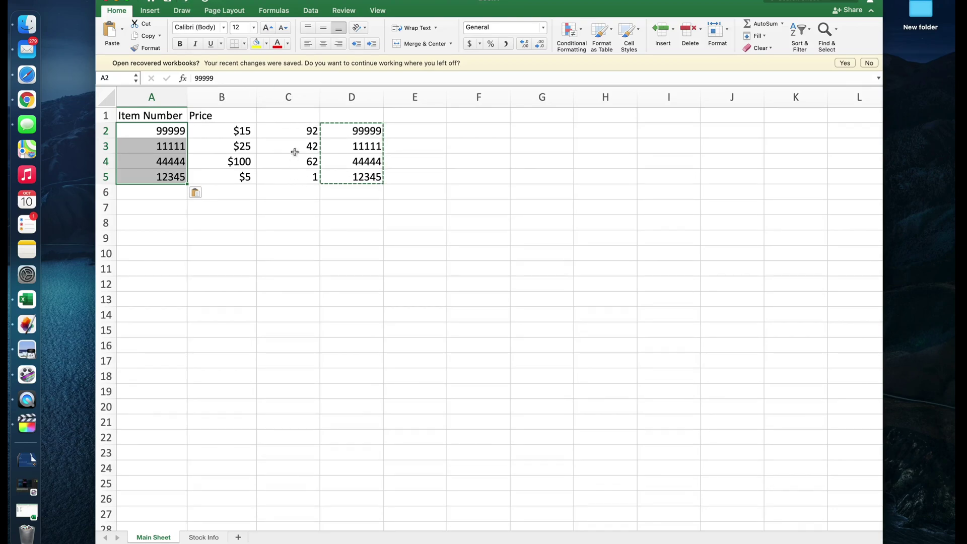
click(186, 3)
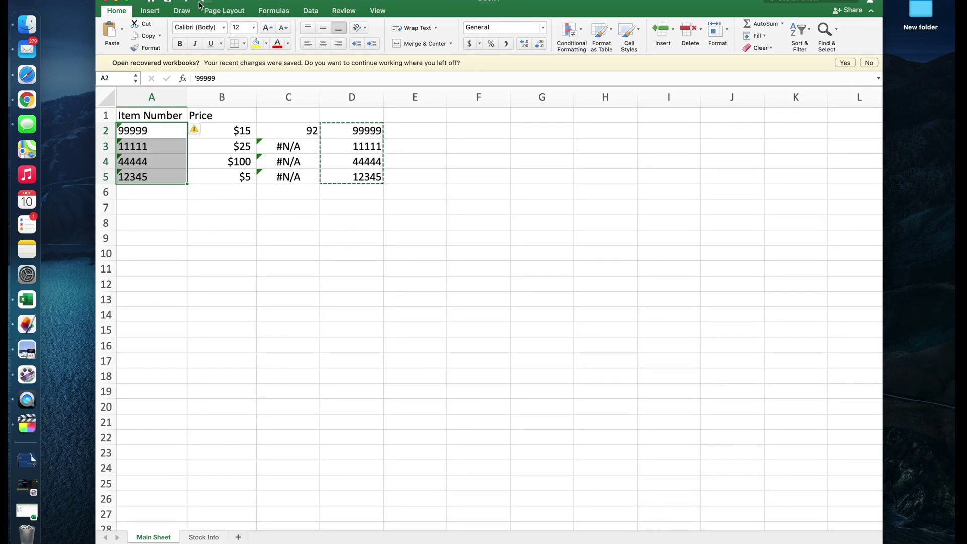
click(200, 5)
- Check the pasted item numbers against Stock Info and clear helper column D
drag(166, 130, 165, 181)
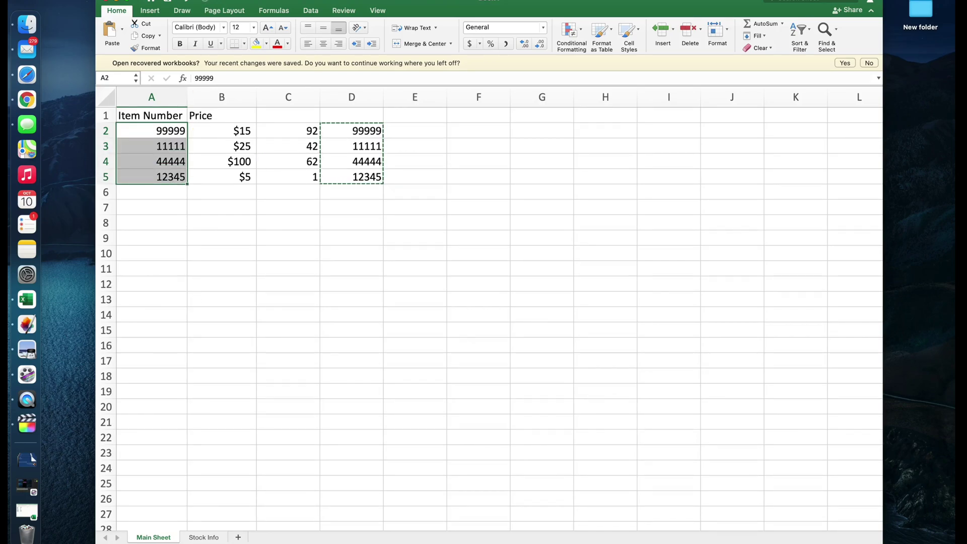
click(203, 538)
click(154, 537)
click(358, 96)
key(Delete)
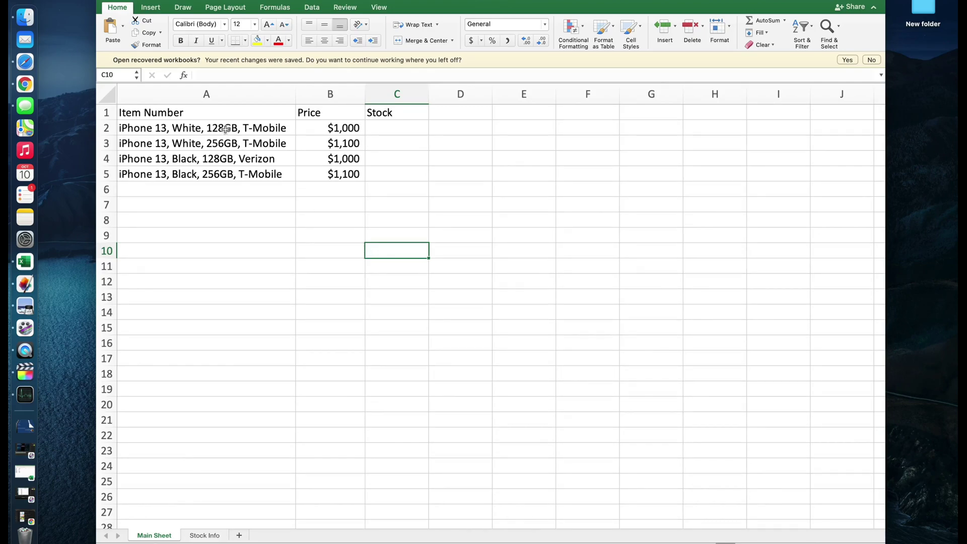
drag(225, 129, 222, 179)
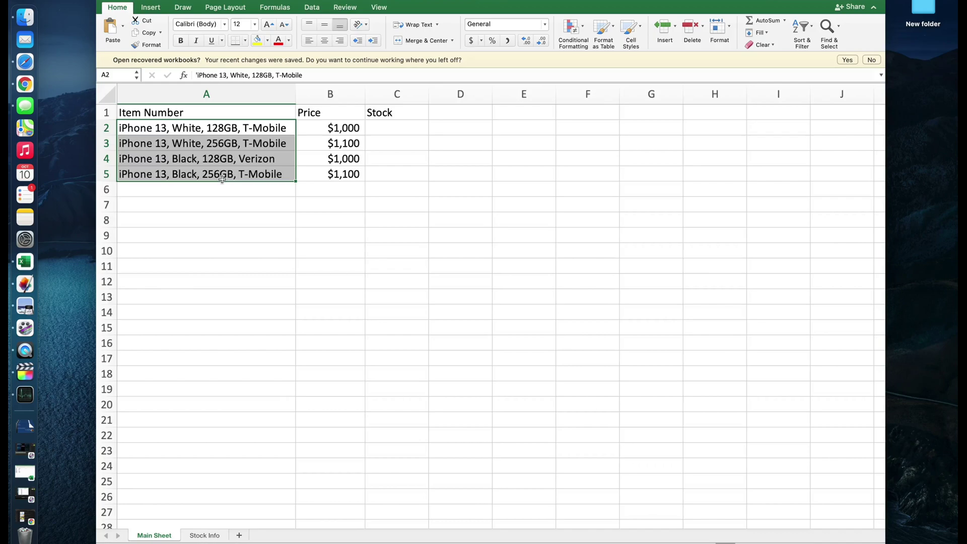
click(241, 174)
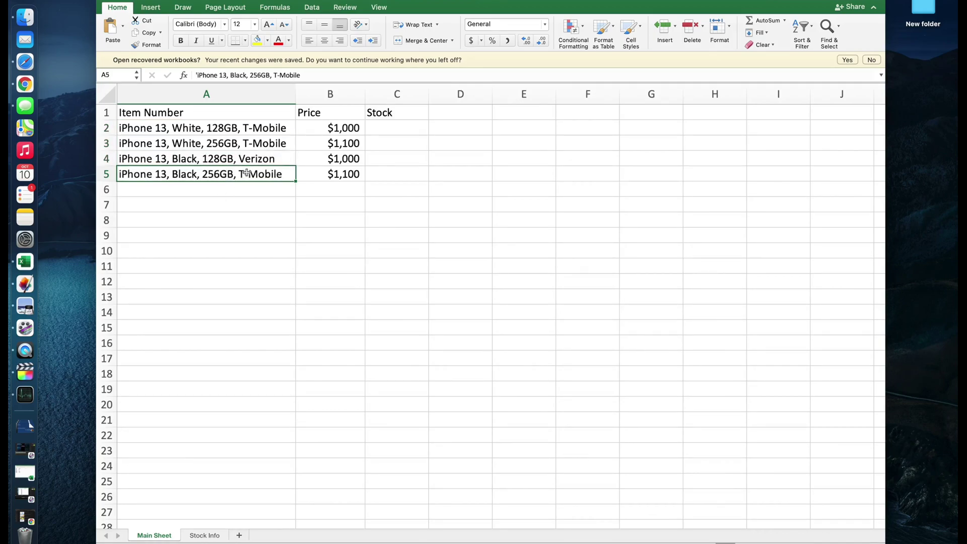
click(262, 252)
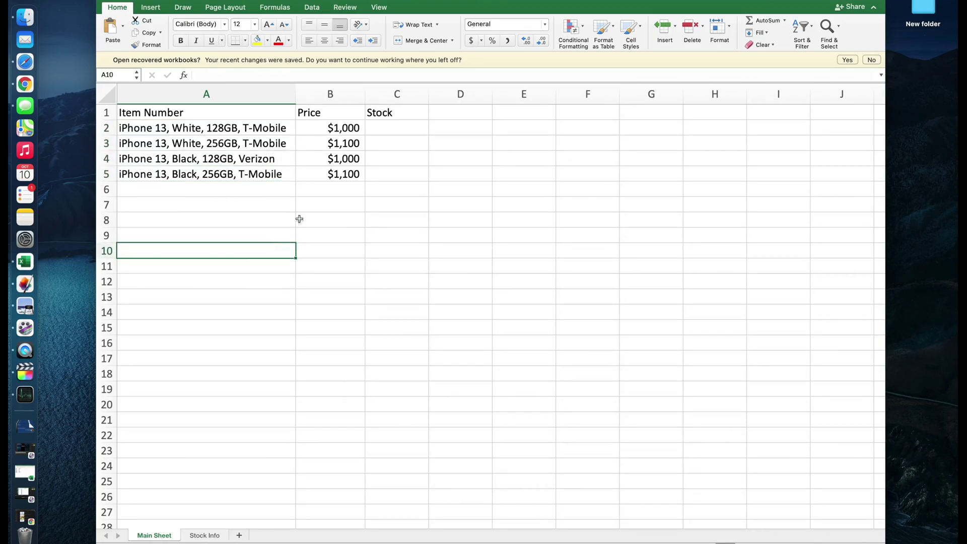
click(412, 128)
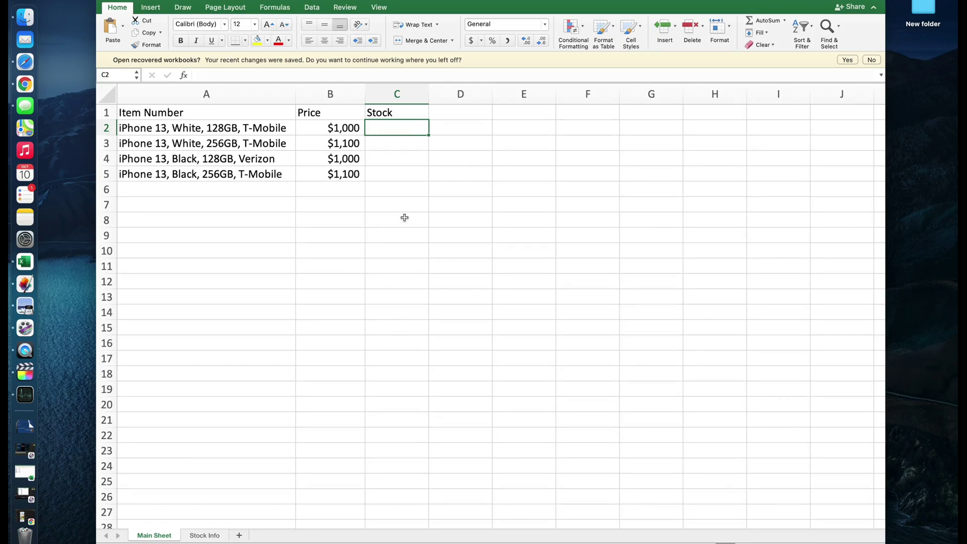
click(186, 128)
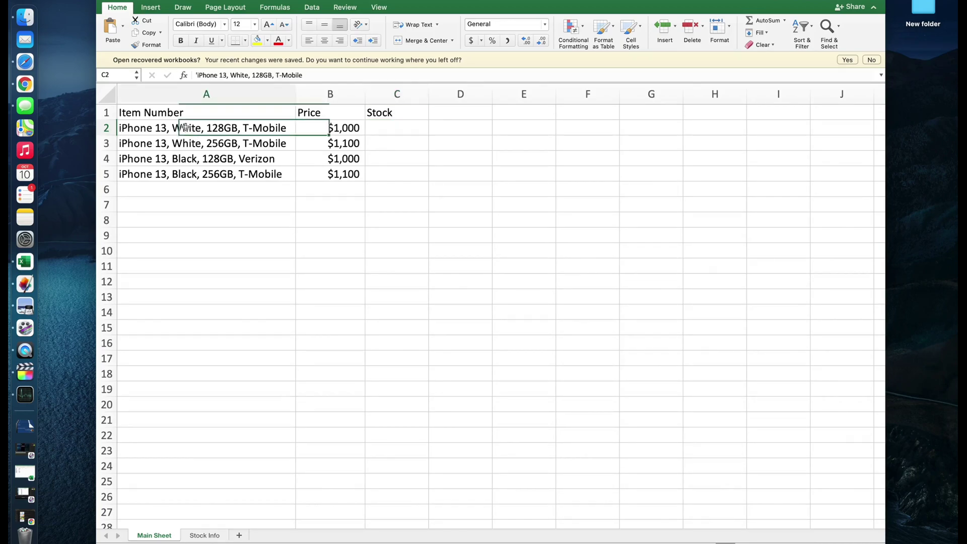
drag(186, 127, 185, 169)
click(260, 208)
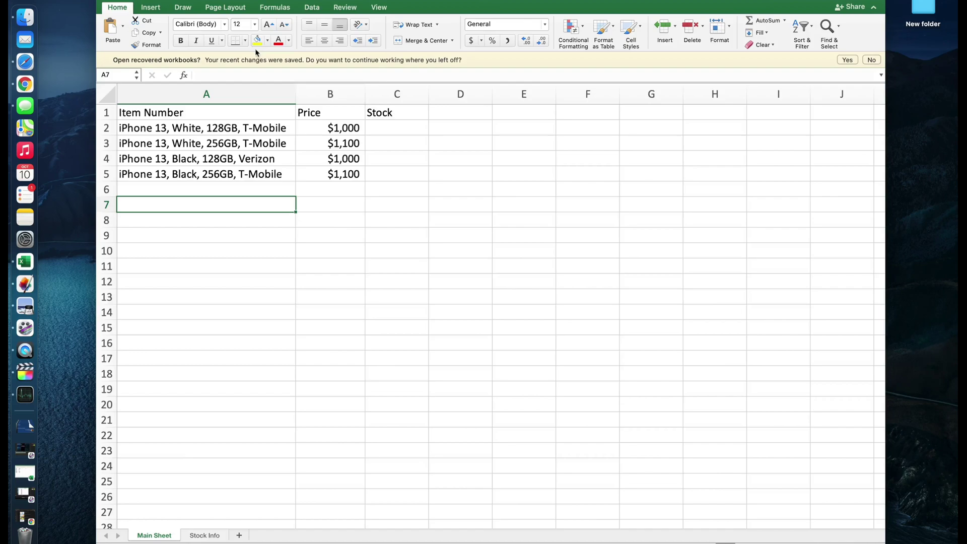
drag(236, 134, 316, 177)
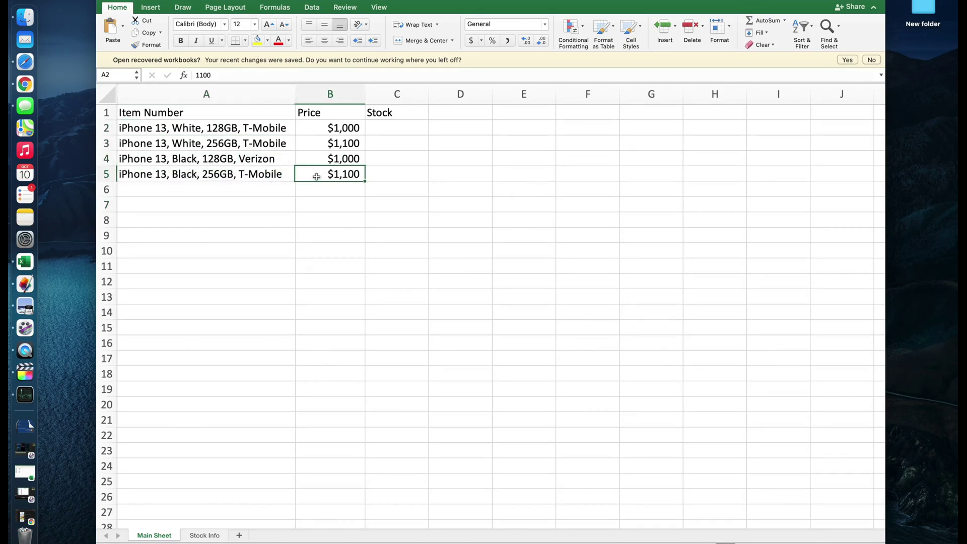
drag(321, 129, 321, 166)
drag(376, 129, 398, 160)
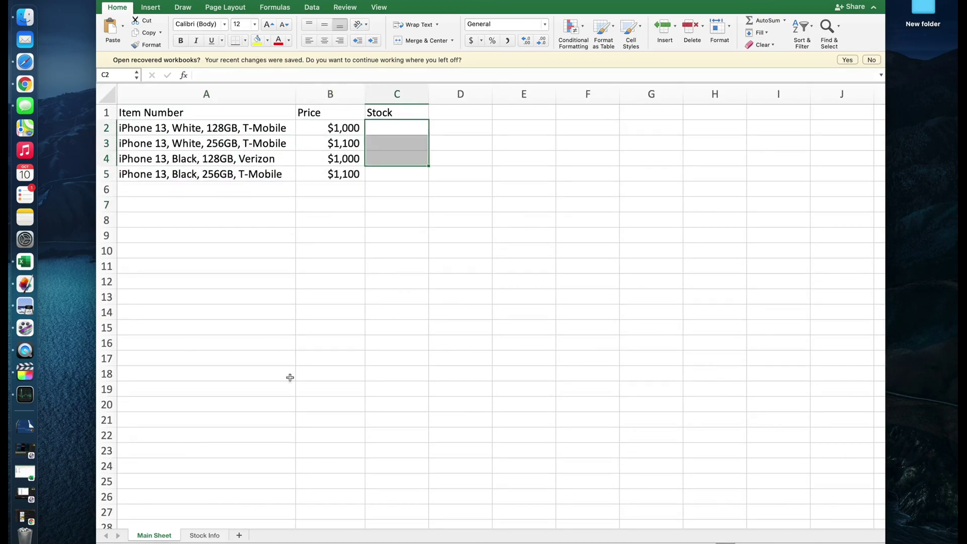
click(204, 535)
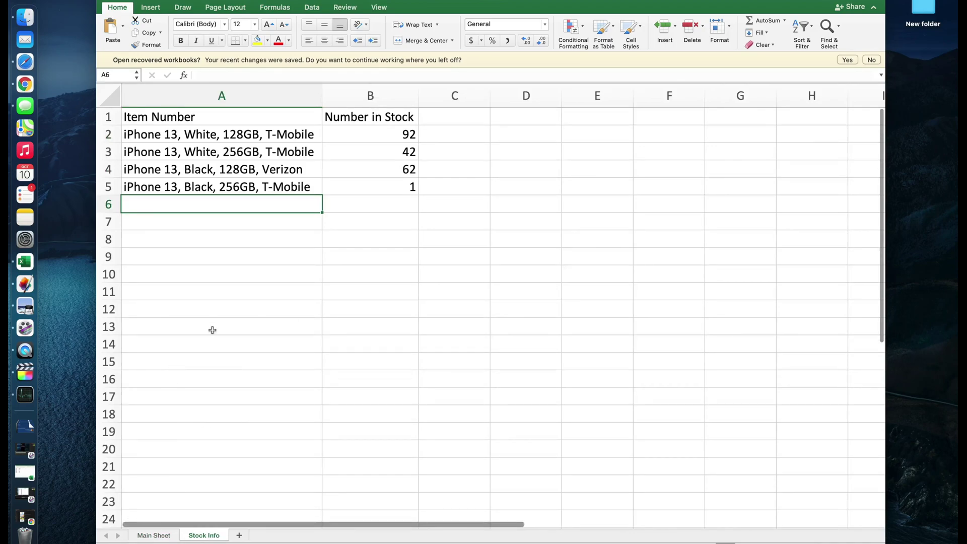
click(162, 536)
click(377, 311)
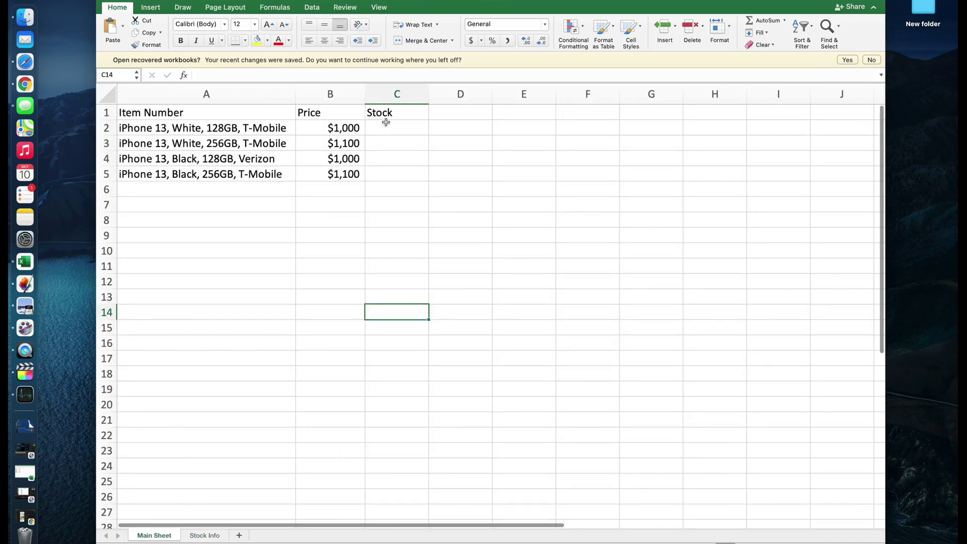
- Enter =VLOOKUP(A2,'Stock Info'!A:B,2,FALSE) in C2 on Main Sheet
click(386, 122)
text(=vlooku)
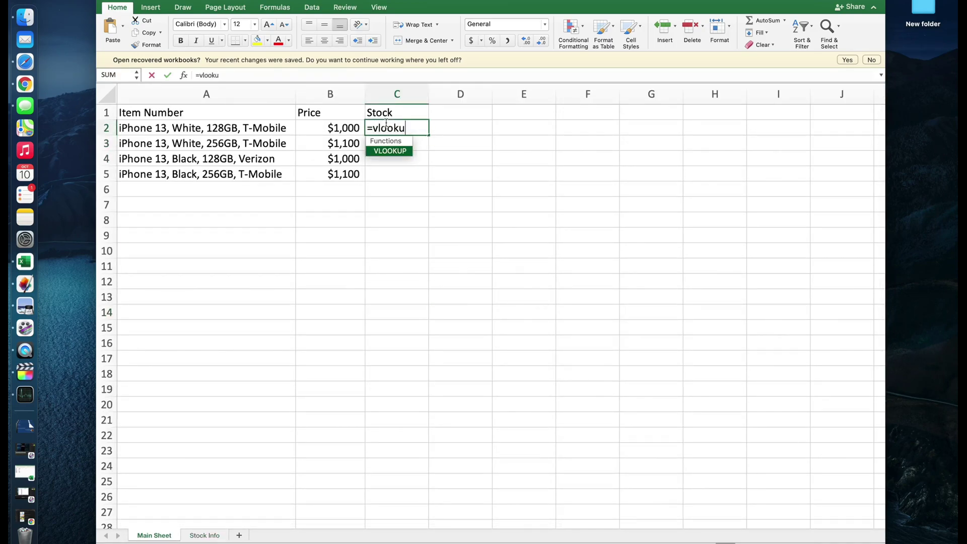
text(p(d)
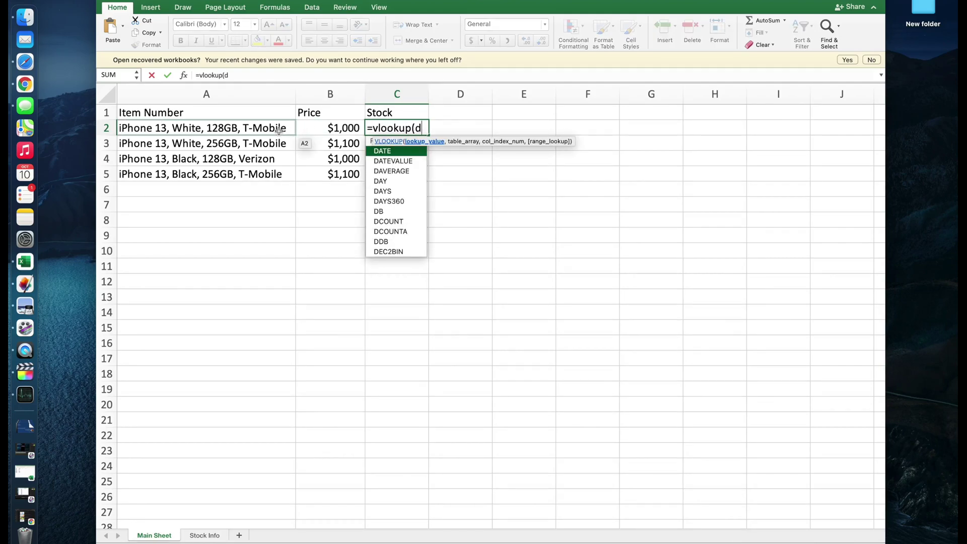
key(BackSpace)
click(279, 130)
text(,)
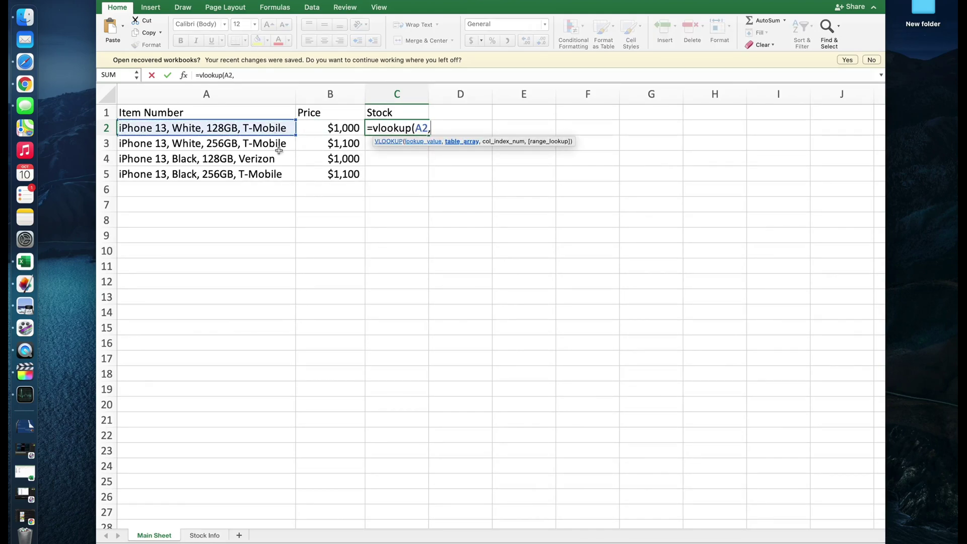
click(204, 536)
drag(302, 96, 347, 96)
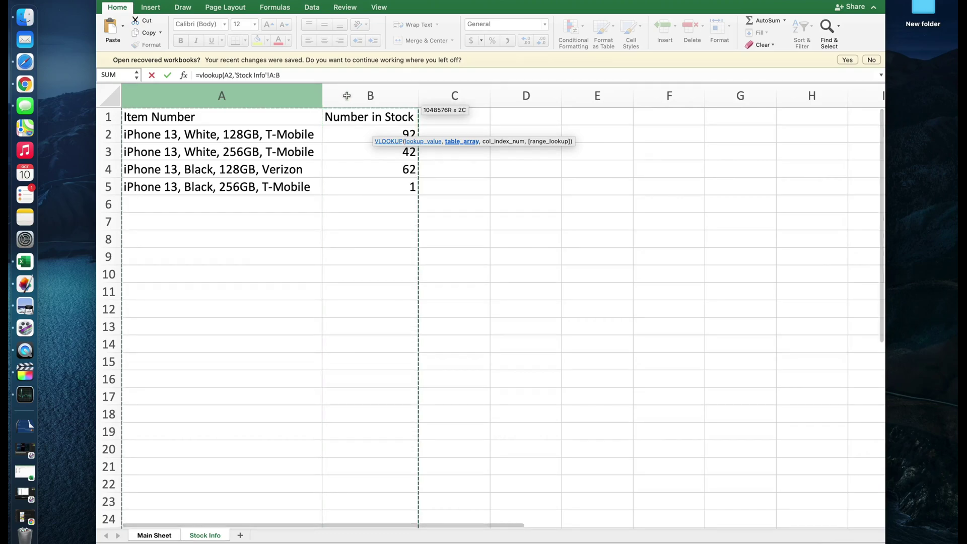
text(,2,false)
key(Return)
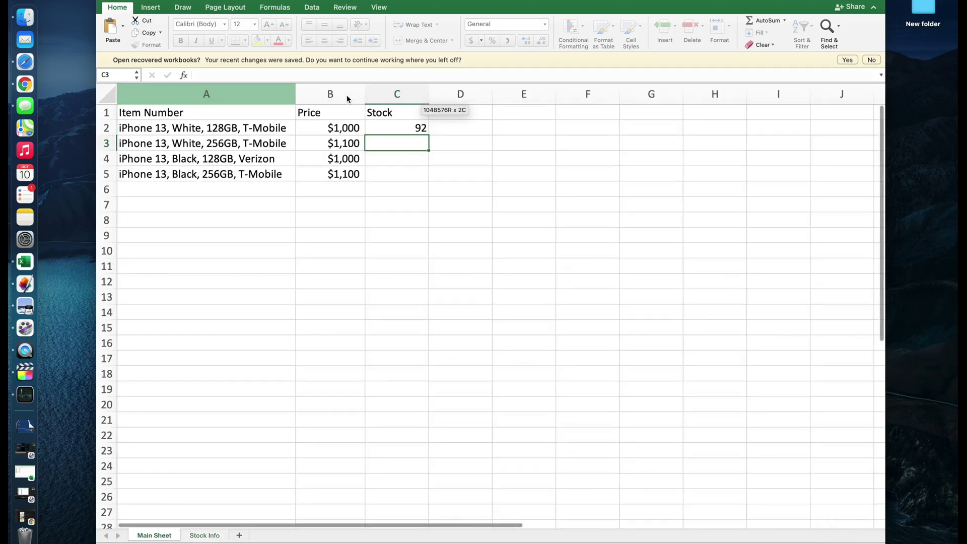
- Fill the lookup down to C5, returning 92, 42, #N/A and 1
key(Left)
key(Down)
key(Down)
key(Right)
key(shift+Up)
key(shift+Up)
key(shift+Up)
key(ctrl+d)
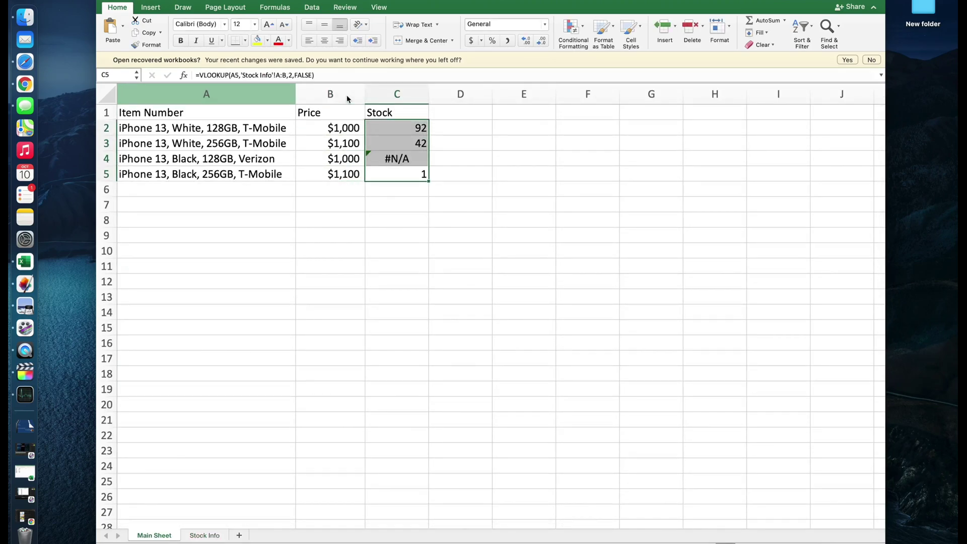
- Inspect row 4's item number, price and #N/A lookup result
key(Up)
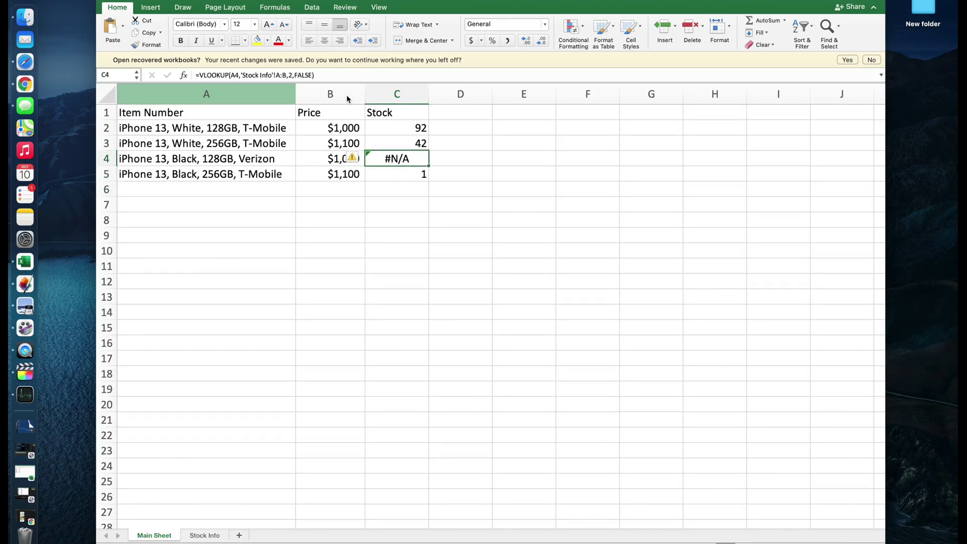
key(Left)
key(Right)
key(Left)
key(Left)
key(Right)
key(Right)
key(Left)
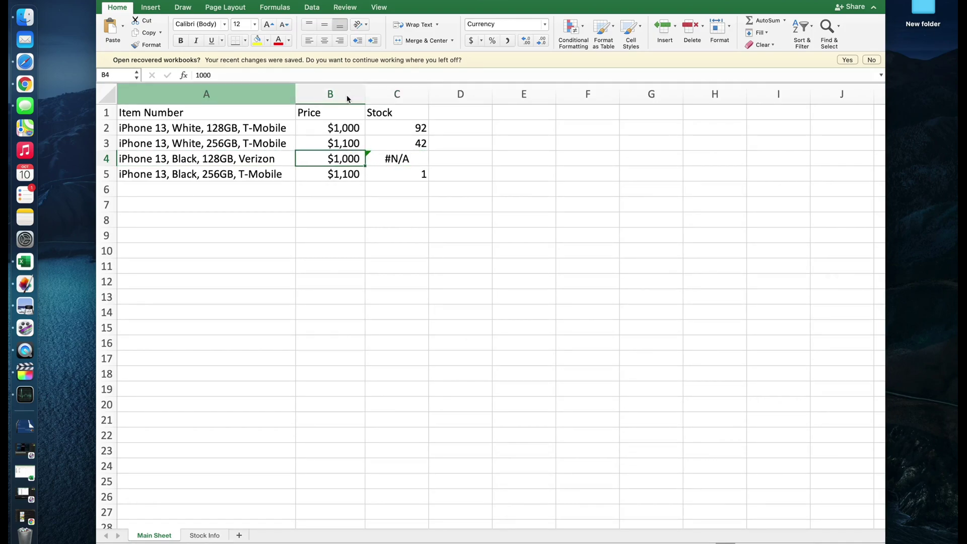
key(Left)
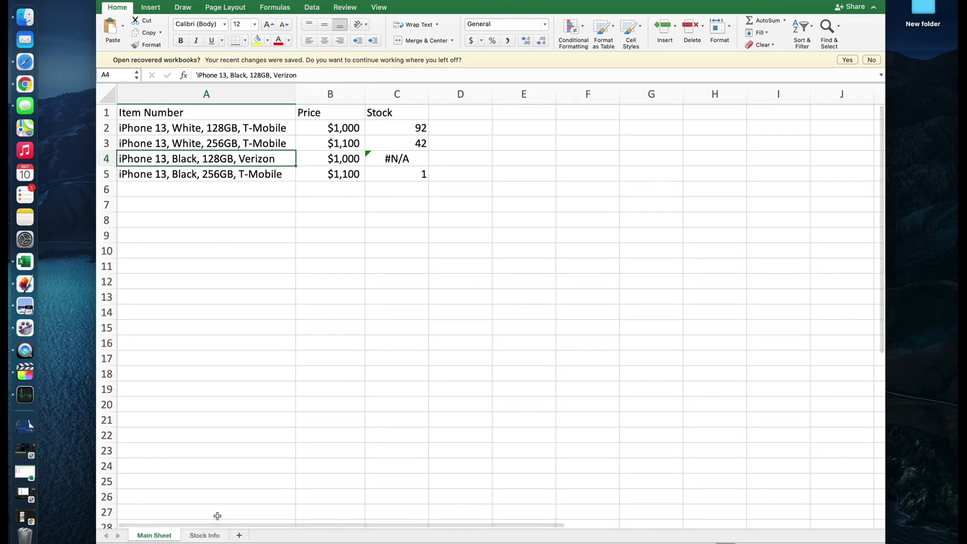
- Copy the Verizon item name from Stock Info A4 and select E4 on Main Sheet
click(206, 535)
click(228, 174)
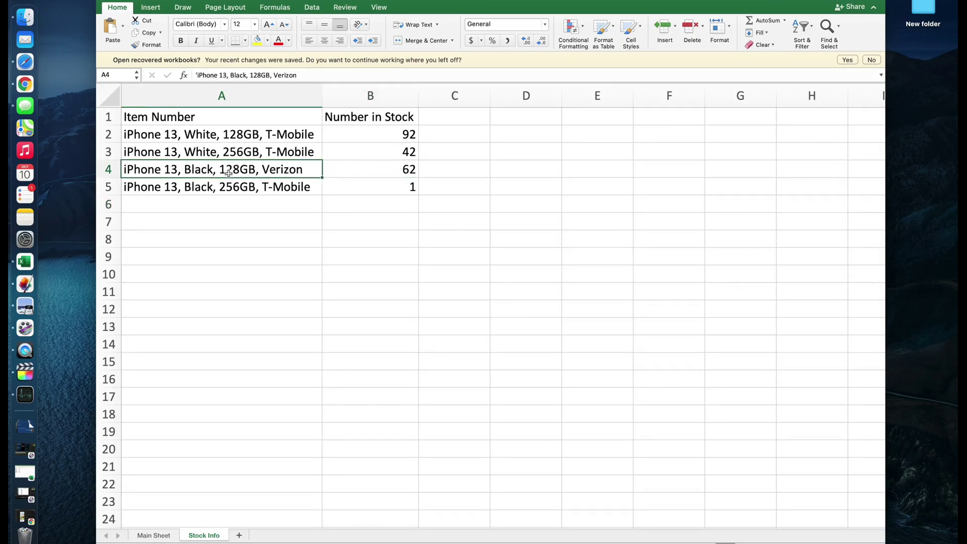
key(super+c)
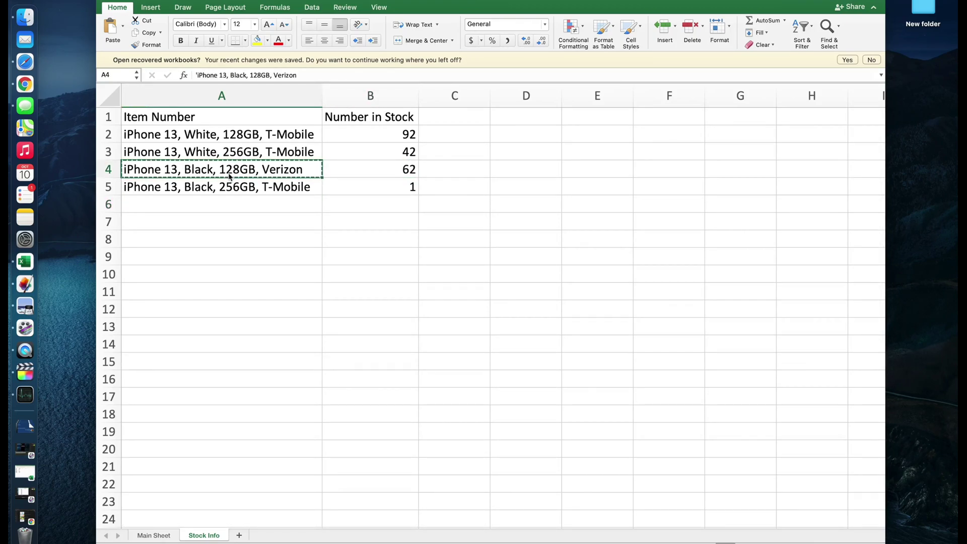
click(154, 535)
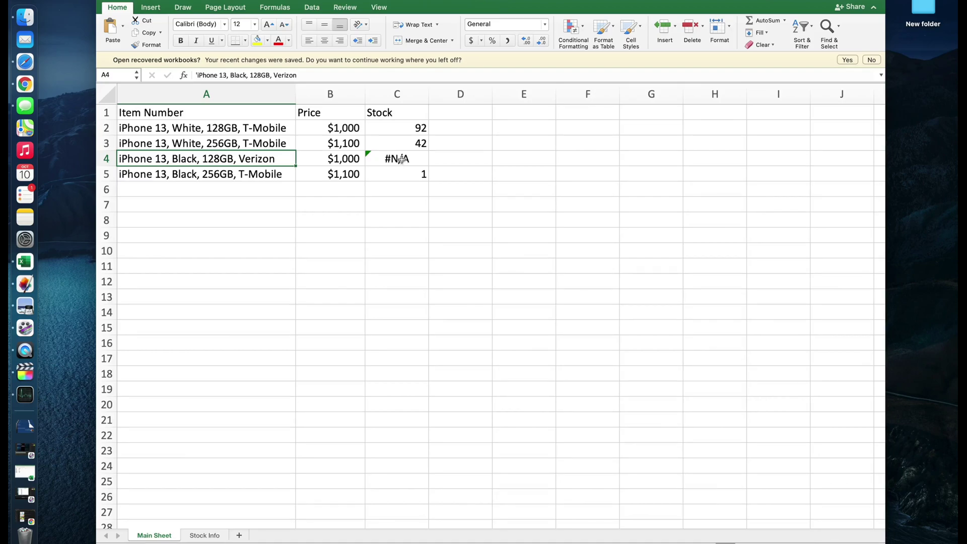
click(536, 160)
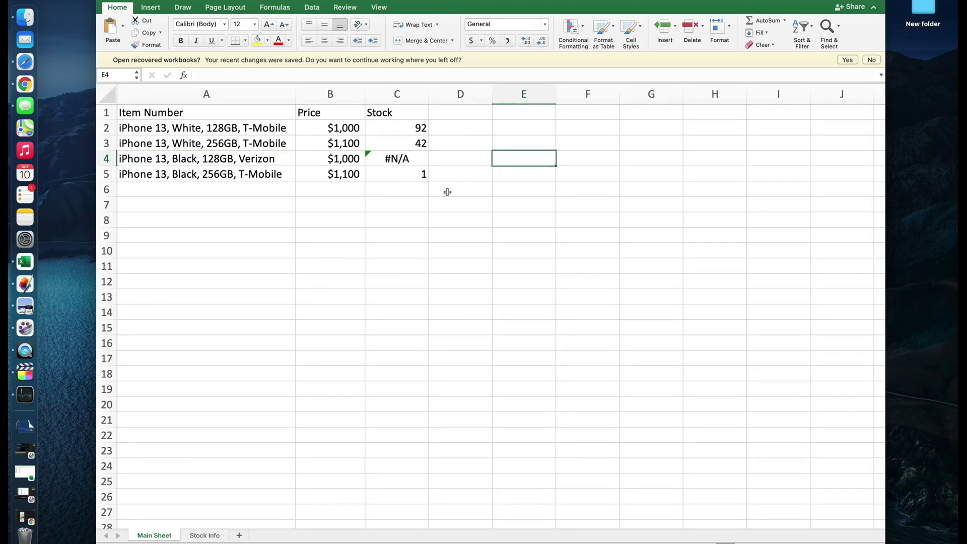
click(206, 534)
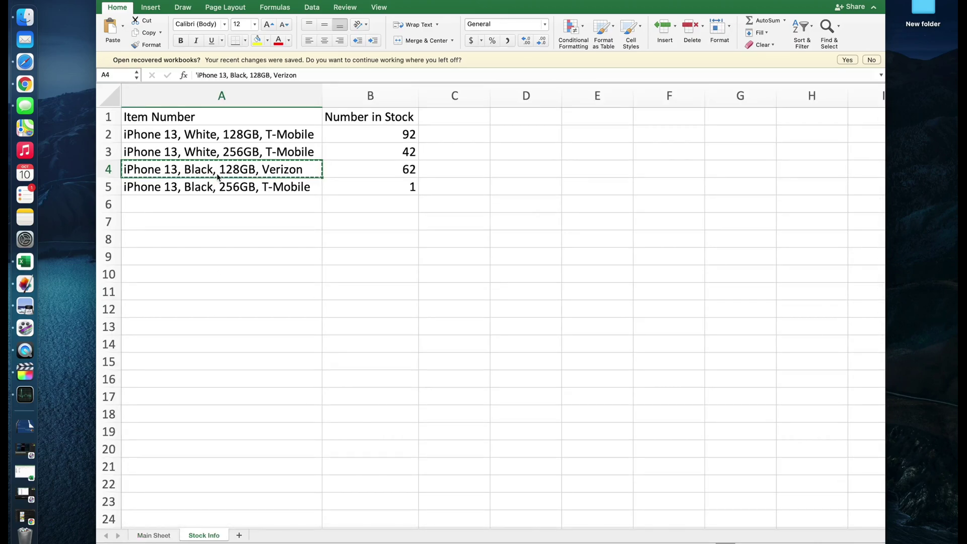
click(246, 227)
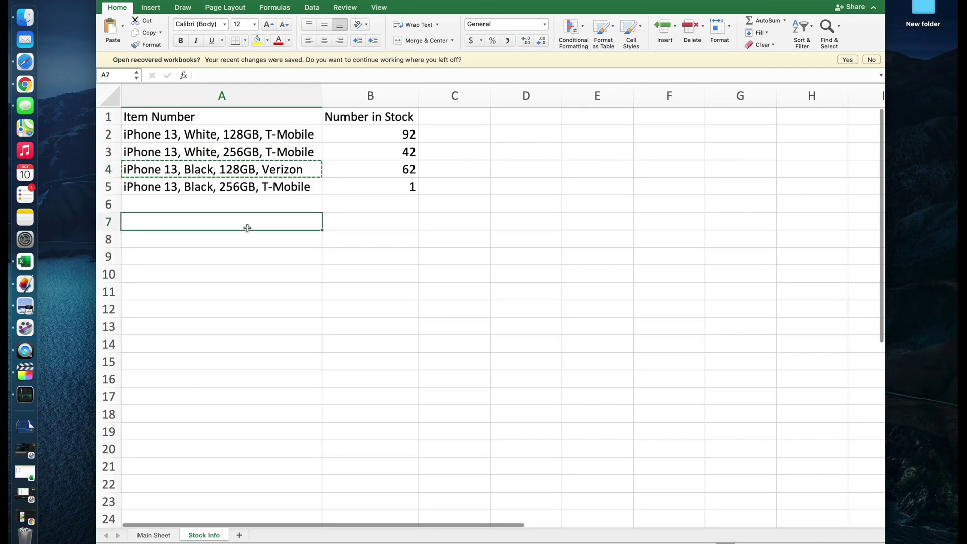
click(284, 173)
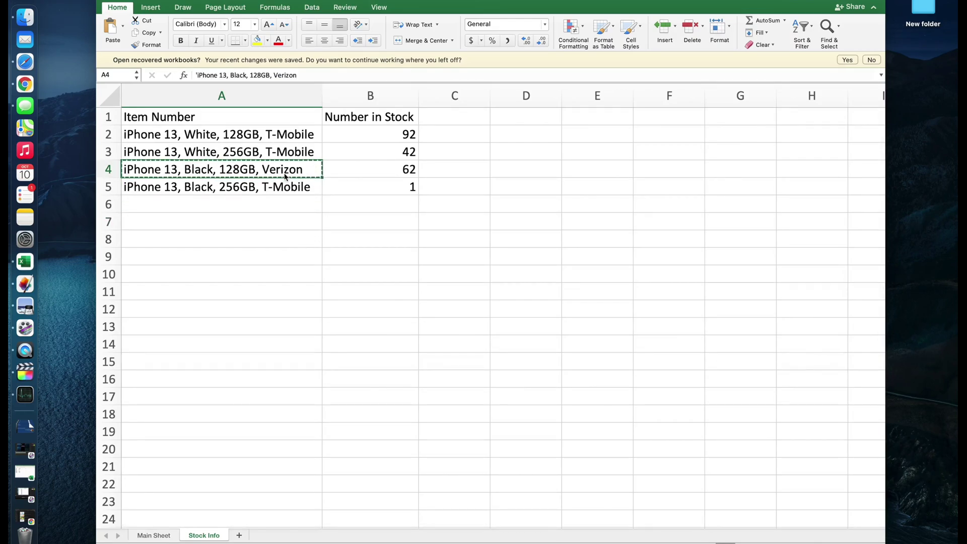
click(154, 535)
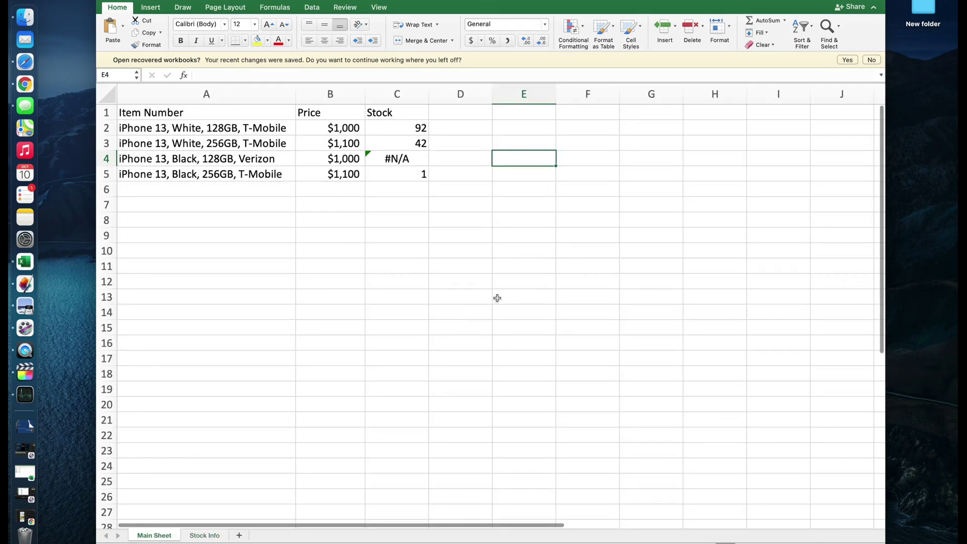
- Paste the Verizon name into E4, widen column E, and enter =E4=A4 in F4
key(super+v)
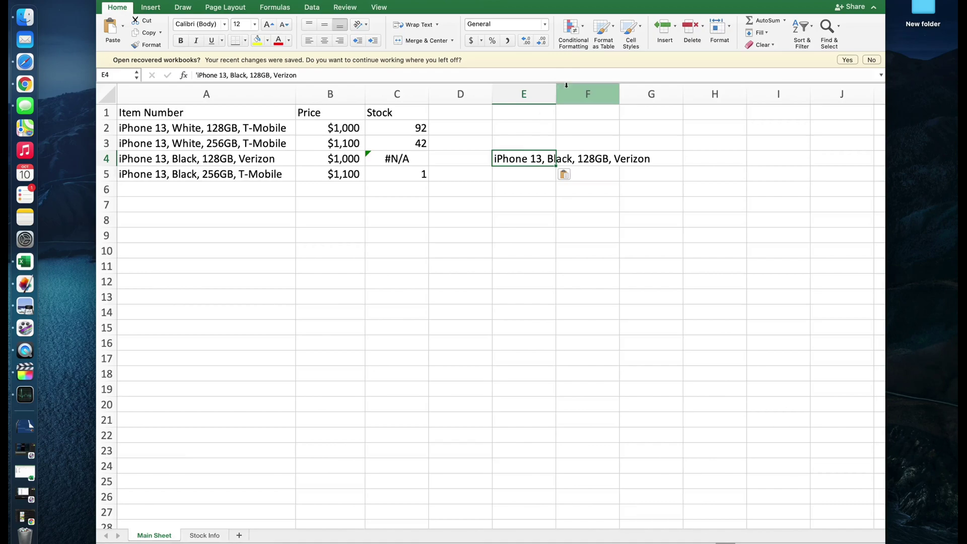
drag(556, 89, 657, 88)
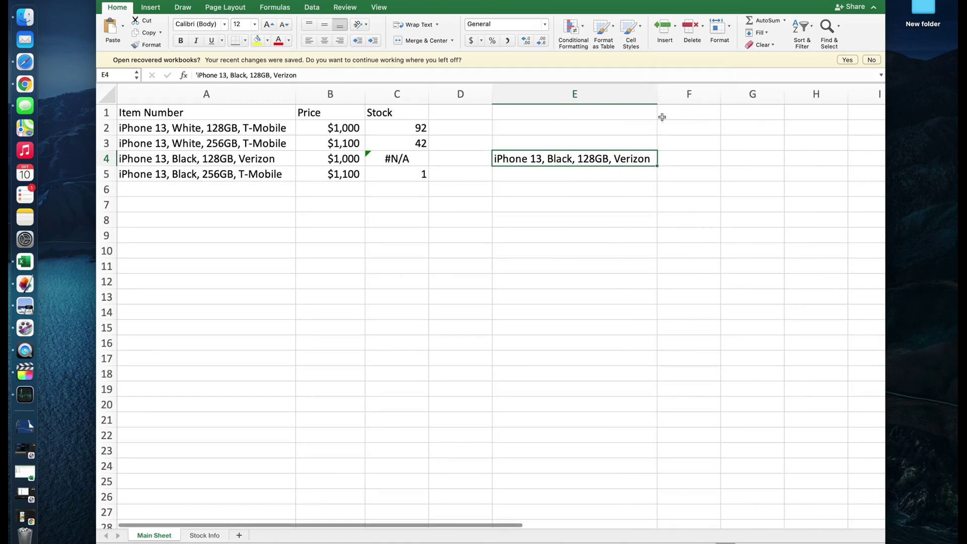
click(682, 159)
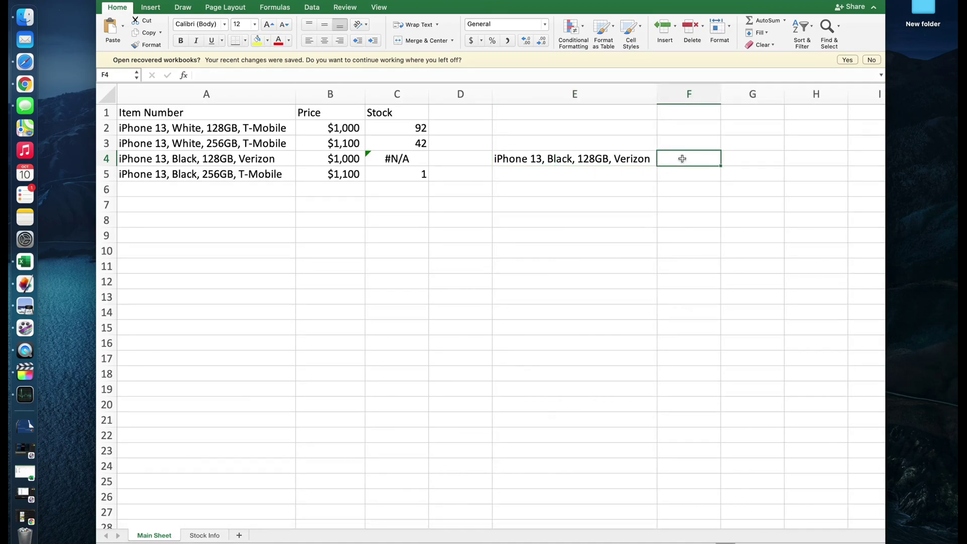
text(=)
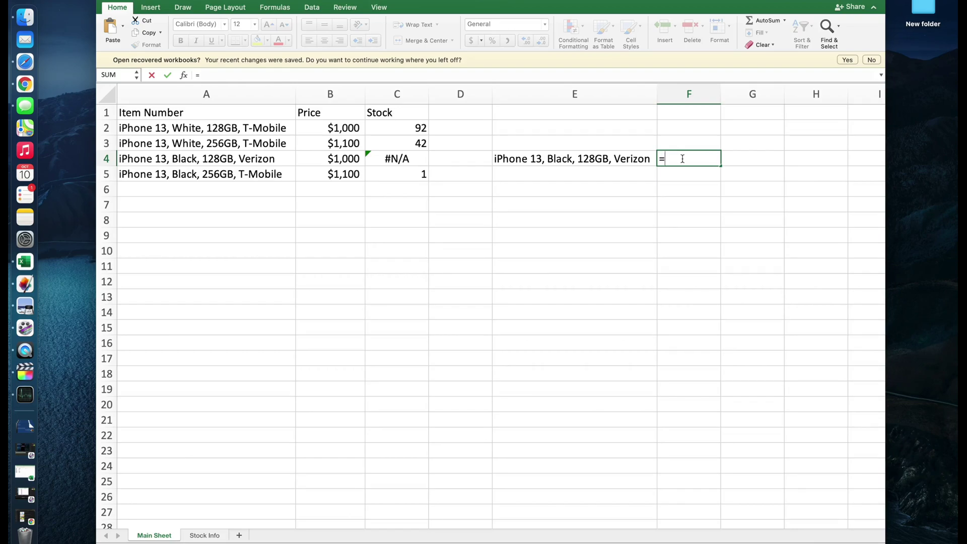
key(Left)
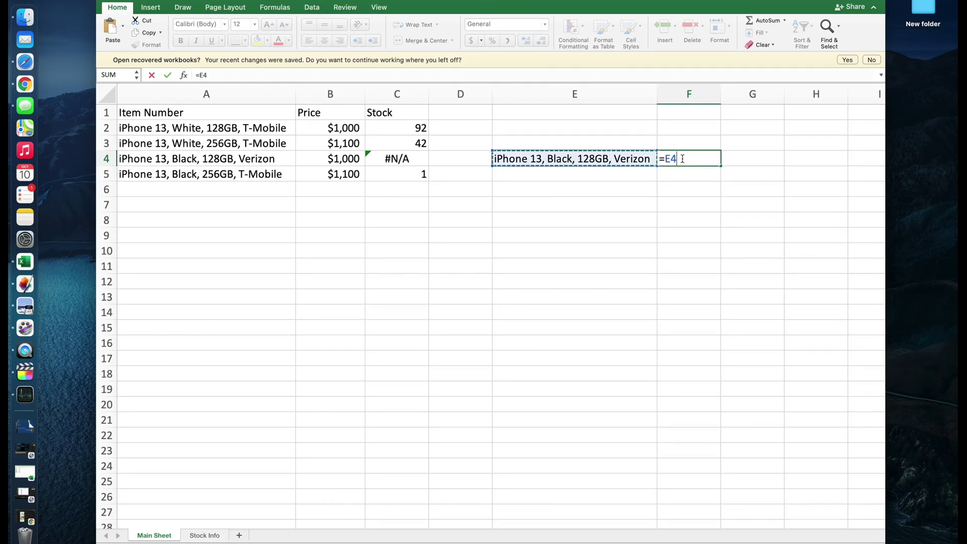
text(=)
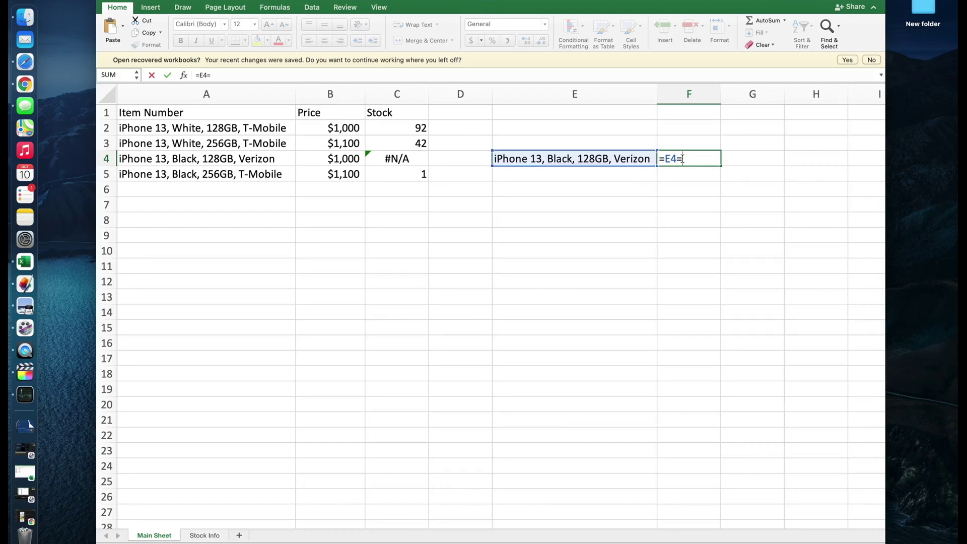
key(Left)
key(Left)
key(Left)
key(Left)
key(Left)
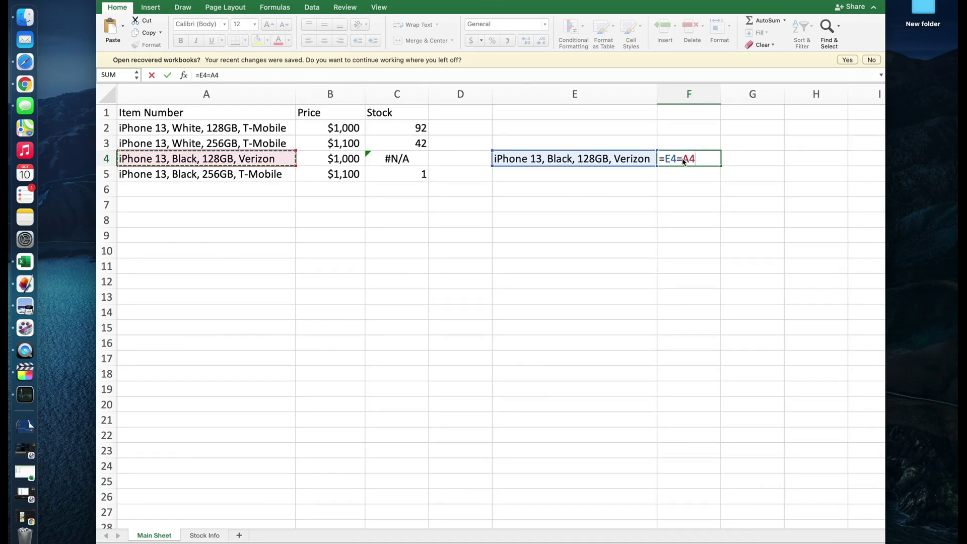
key(Return)
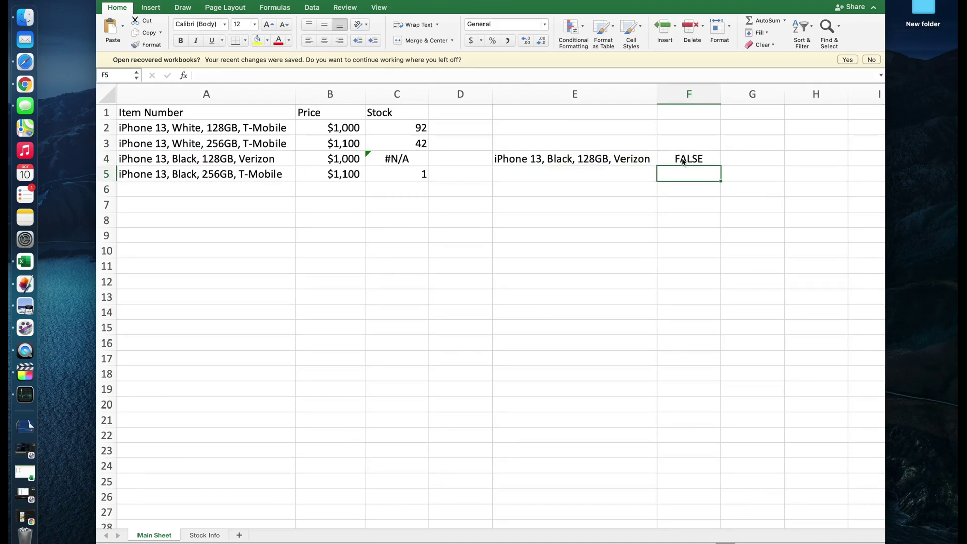
- Compare the E4 and A4 text and remove the trailing space after Verizon in A4
click(684, 160)
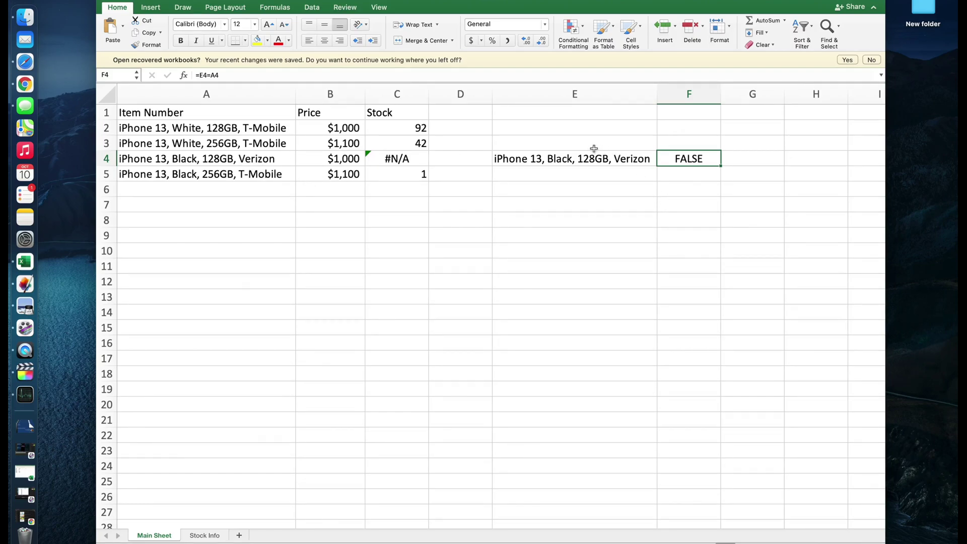
click(621, 162)
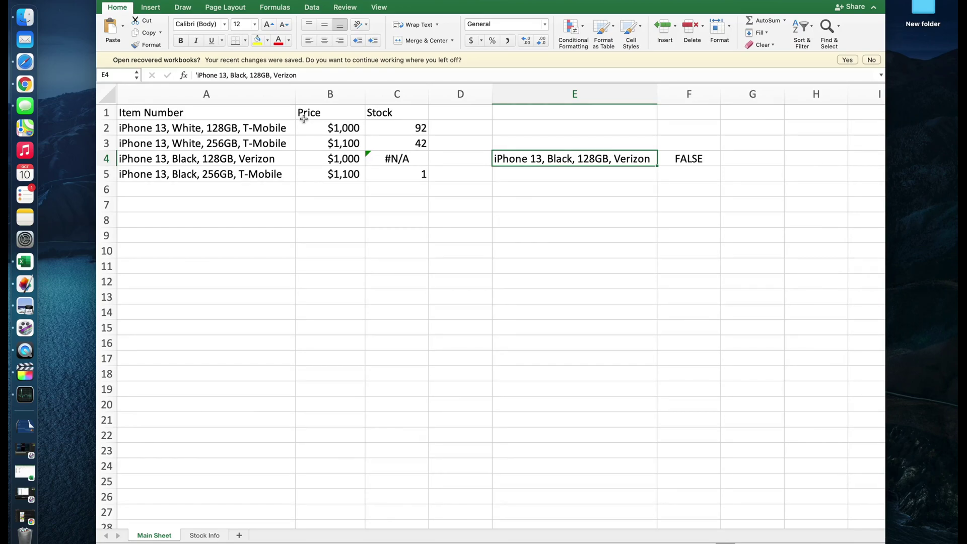
drag(299, 75, 197, 74)
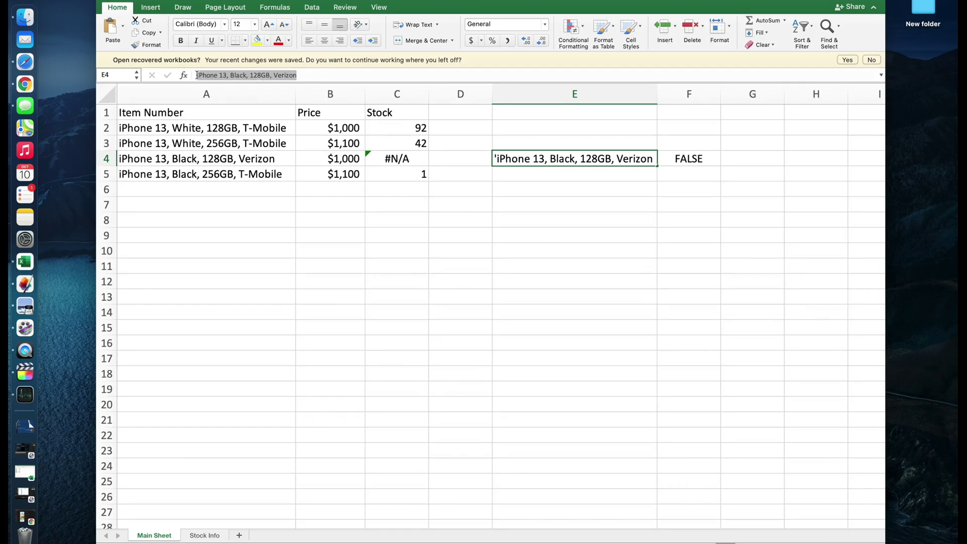
click(237, 155)
click(313, 74)
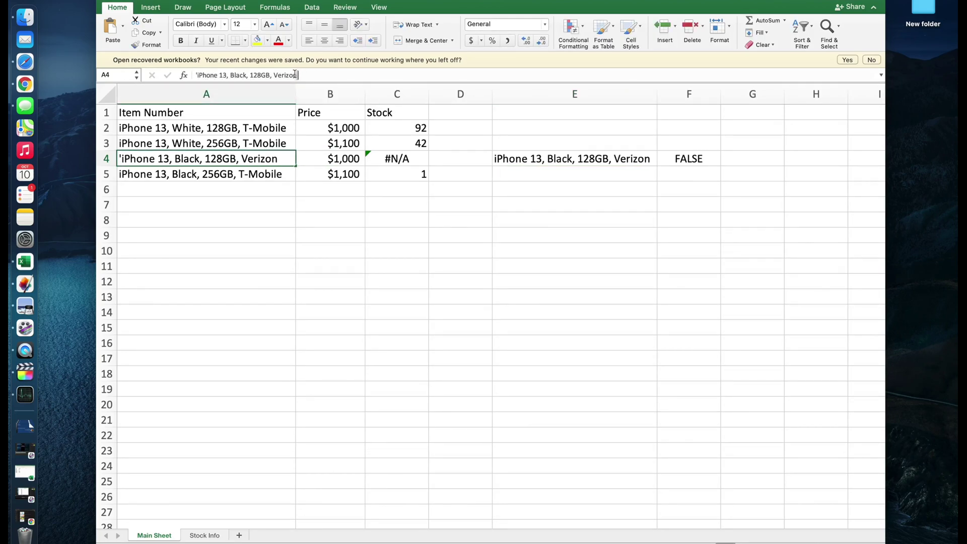
drag(297, 75, 195, 71)
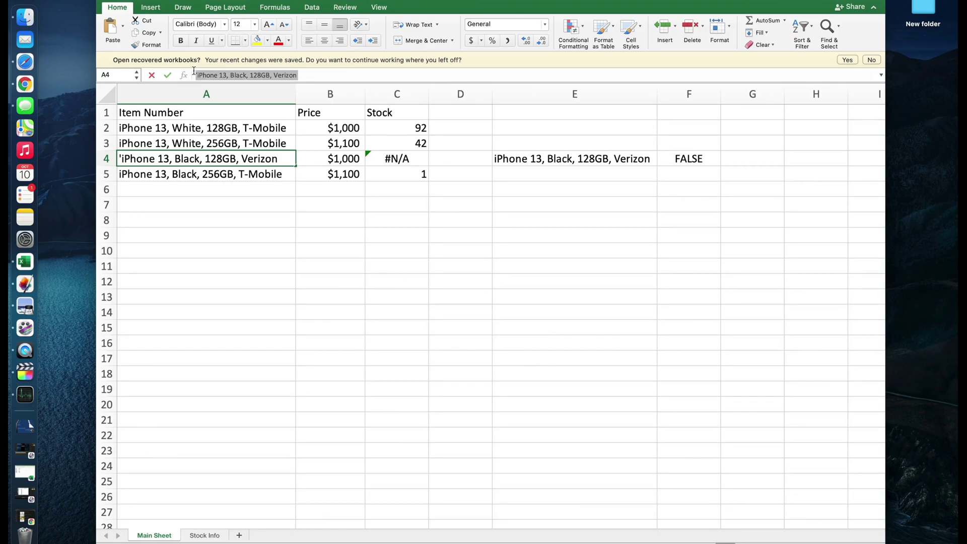
click(310, 76)
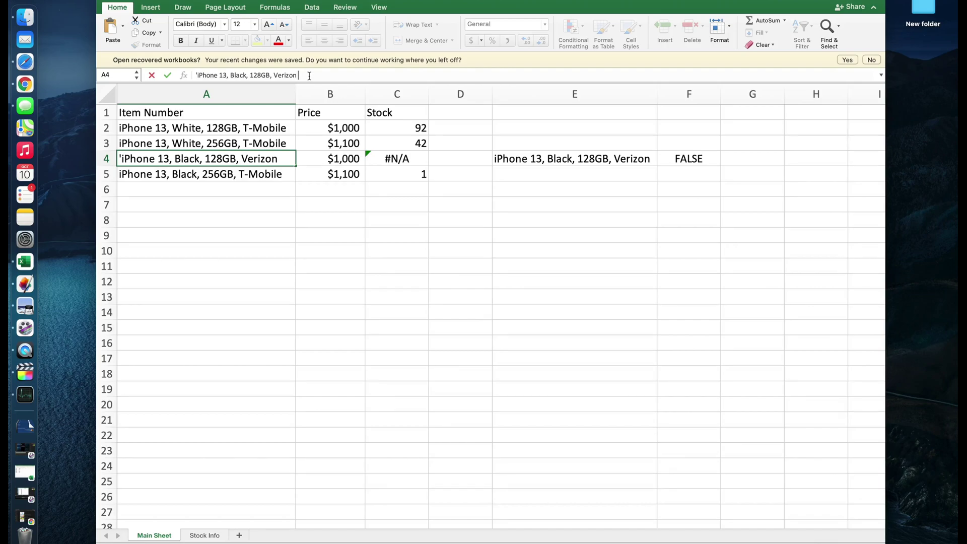
key(Return)
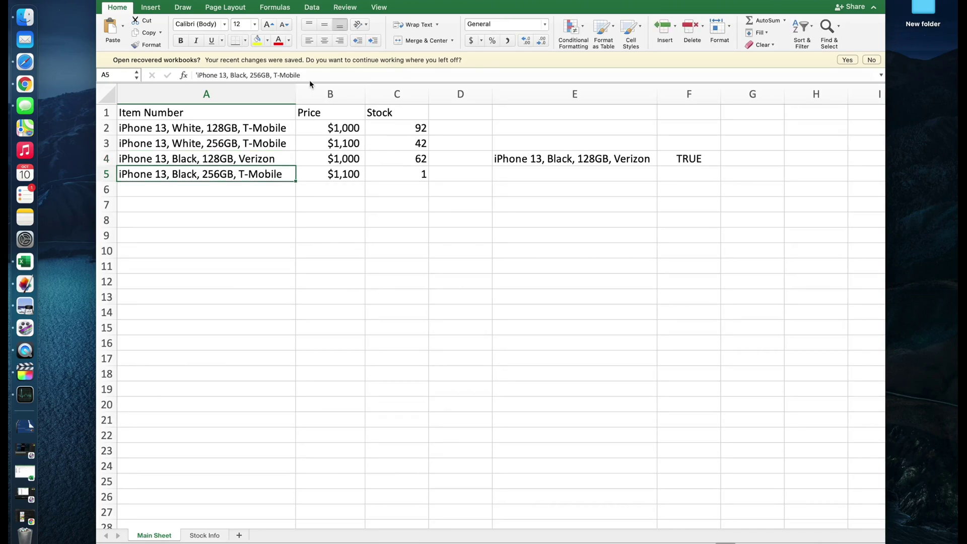
- Review the stock VLOOKUP formula in C4 and the copied item name in E4
click(248, 156)
click(395, 158)
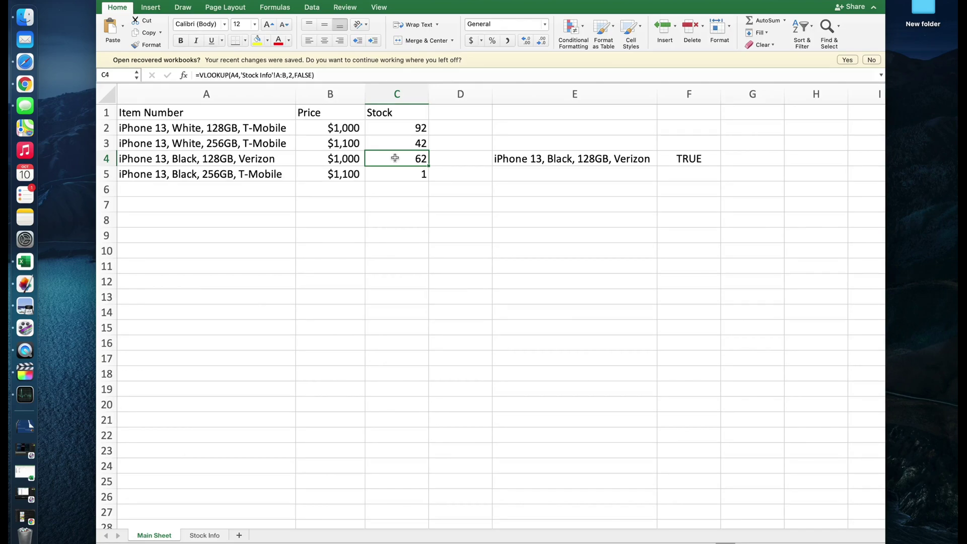
click(535, 234)
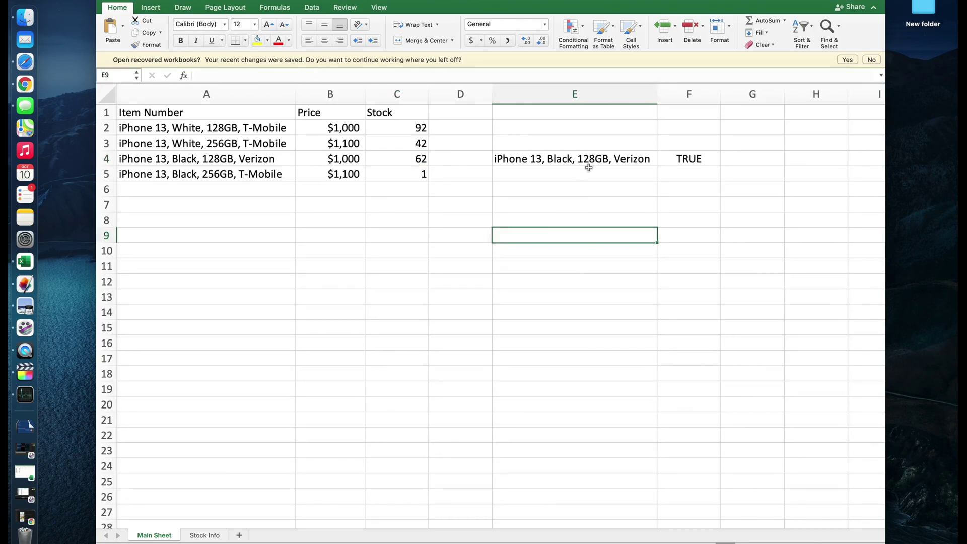
click(589, 166)
scroll(600, 171, down, 1)
scroll(610, 177, up, 1)
scroll(615, 177, right, 1)
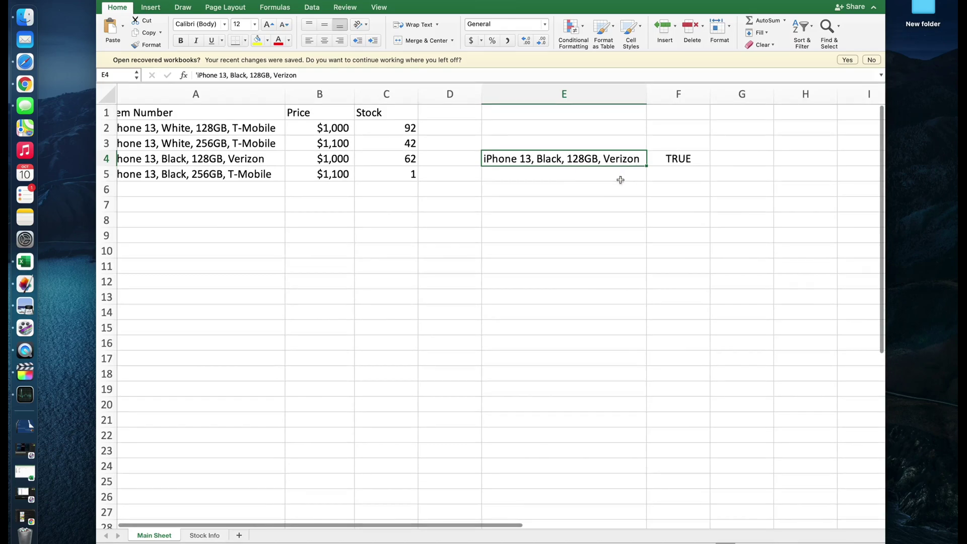
scroll(534, 175, left, 1)
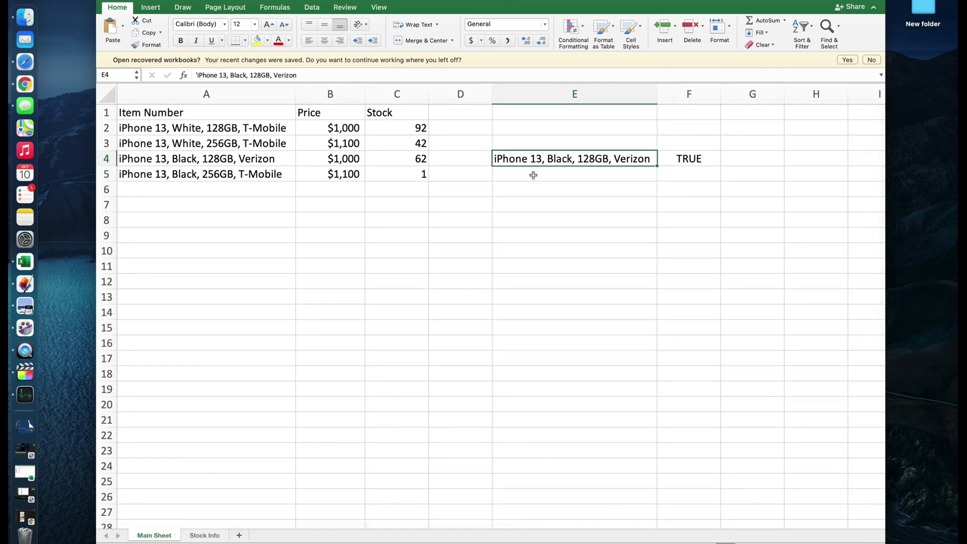
click(535, 179)
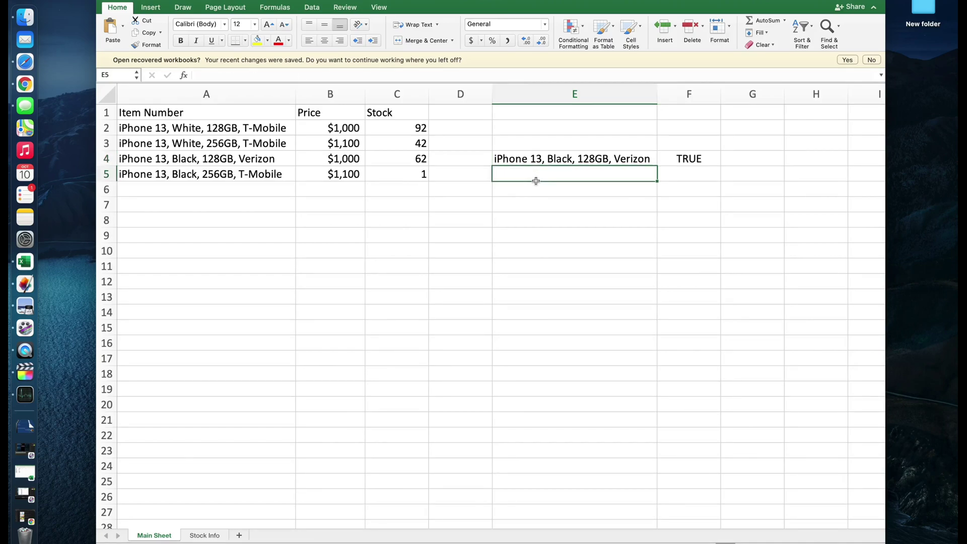
- Compare A4's item name against the E4 copy and the F4 comparison formula
click(229, 159)
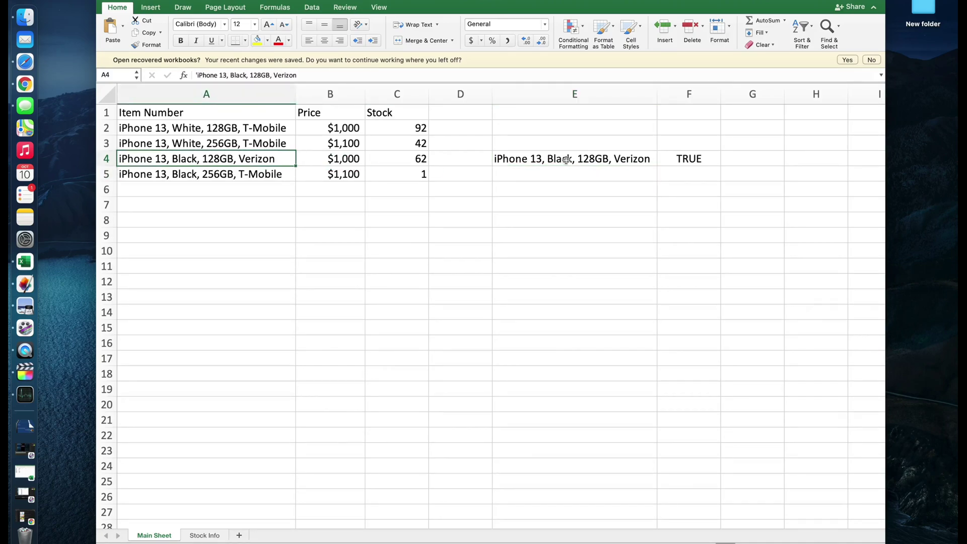
click(565, 161)
click(713, 158)
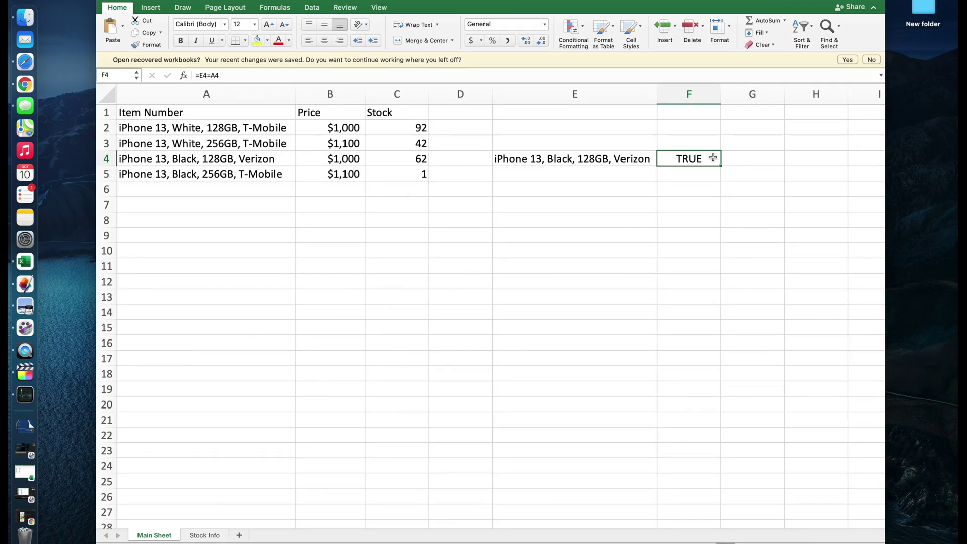
click(691, 184)
click(693, 158)
click(691, 183)
click(691, 180)
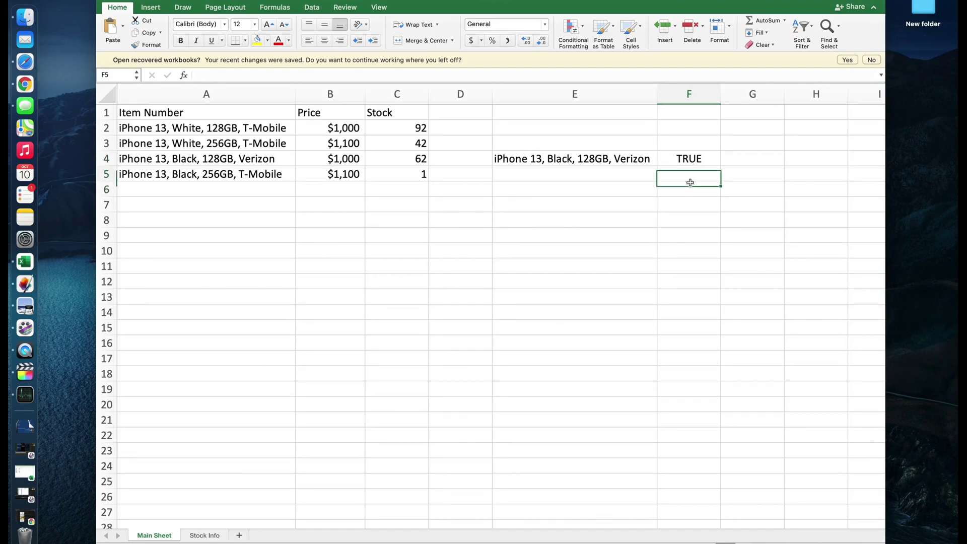
- Clear the TRUE check from F4 and the copied item name from E4
key(Up)
key(BackSpace)
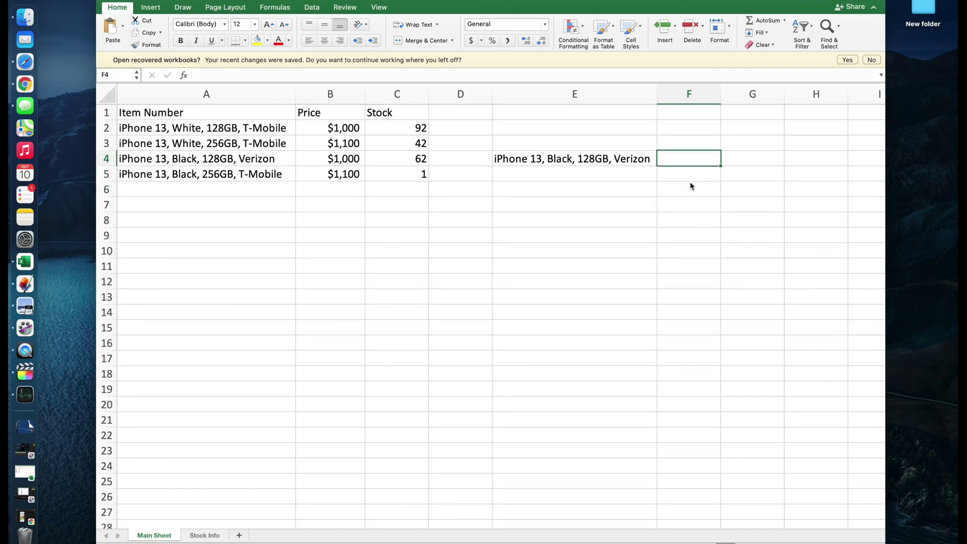
key(Left)
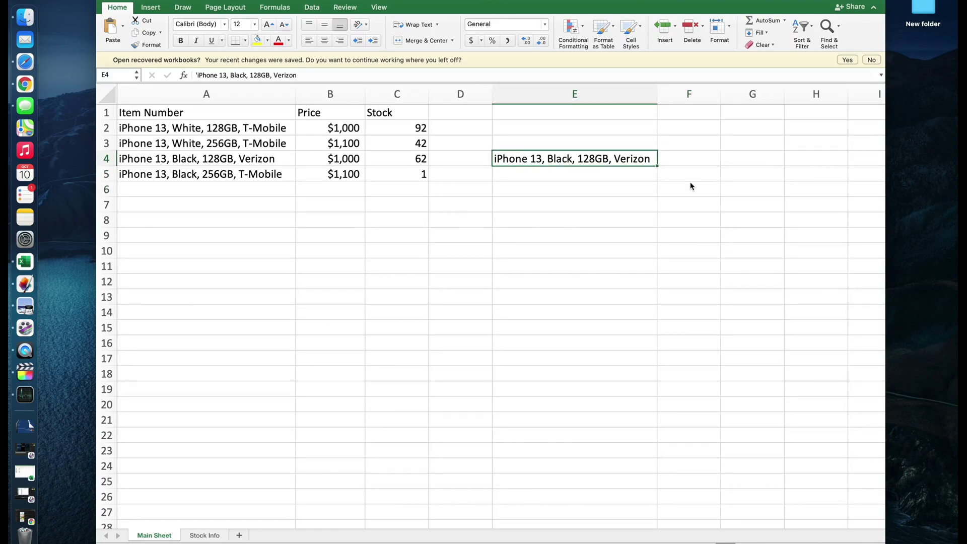
key(BackSpace)
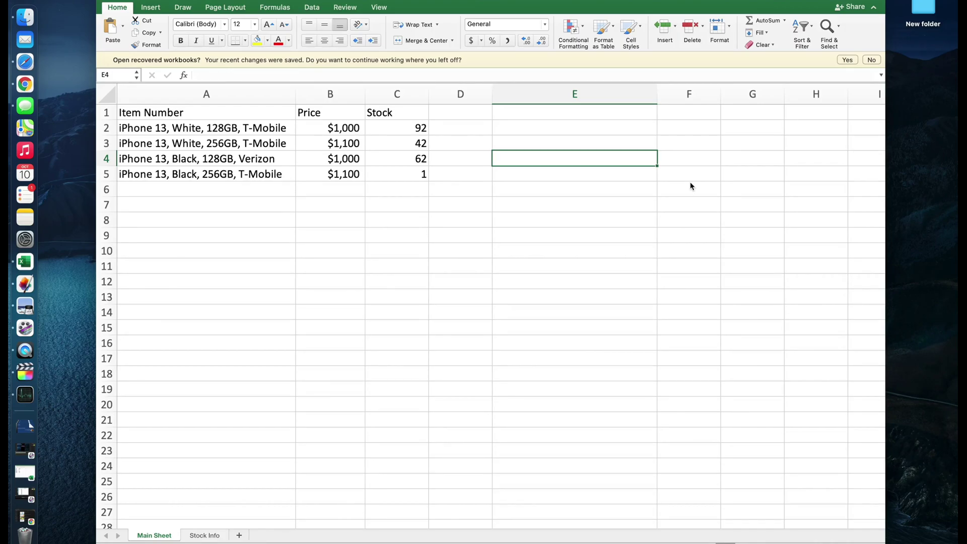